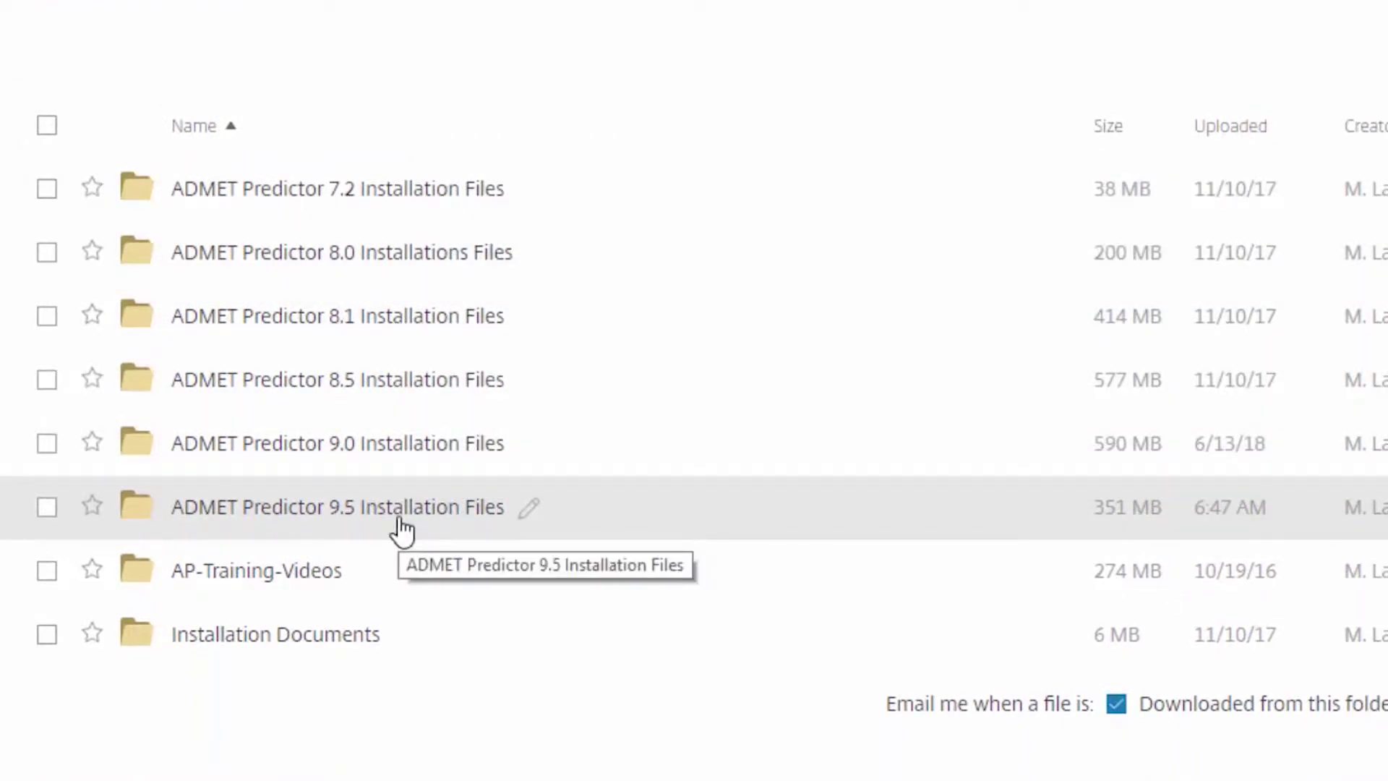
Download AP95_Install(x64).zip from the 9.5 Installation Files folder and show it in its D: Documents folder
click(402, 530)
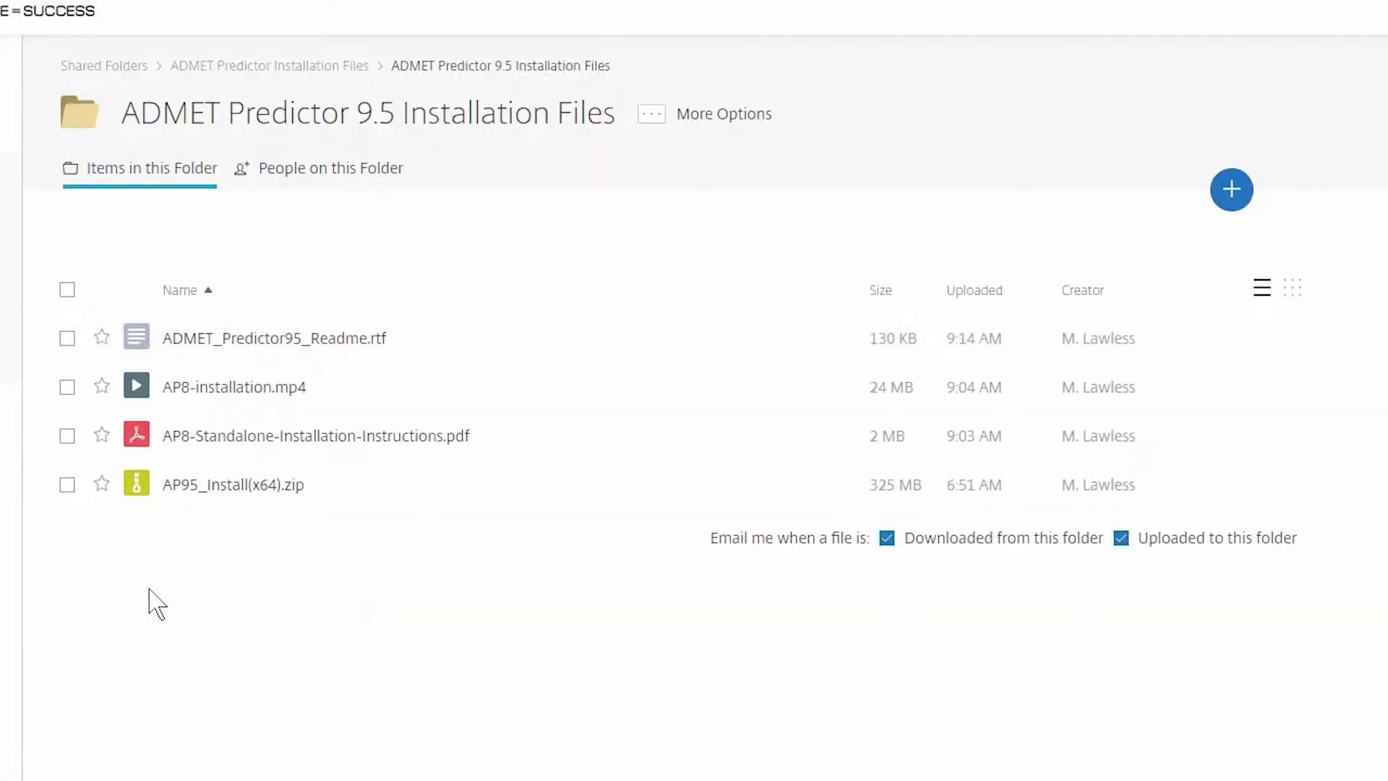
click(67, 485)
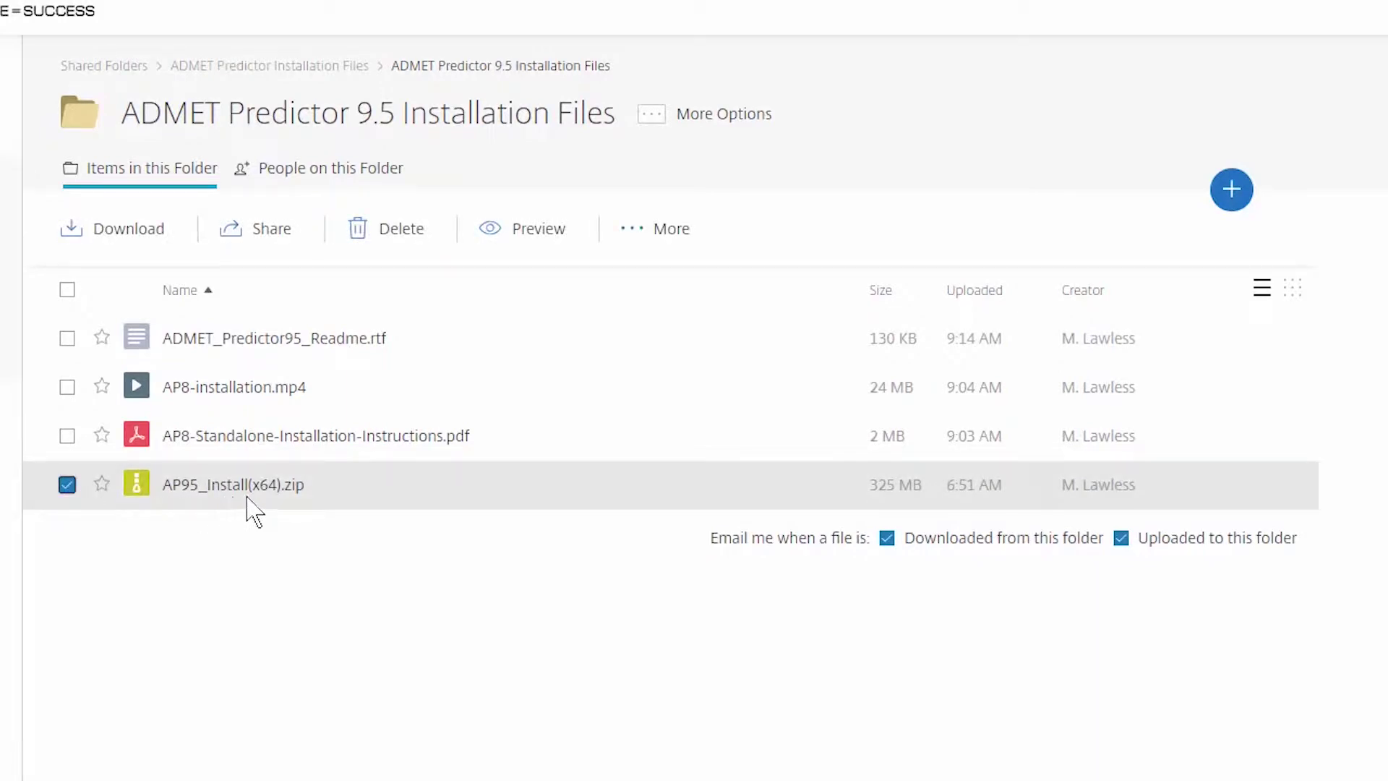
key(Escape)
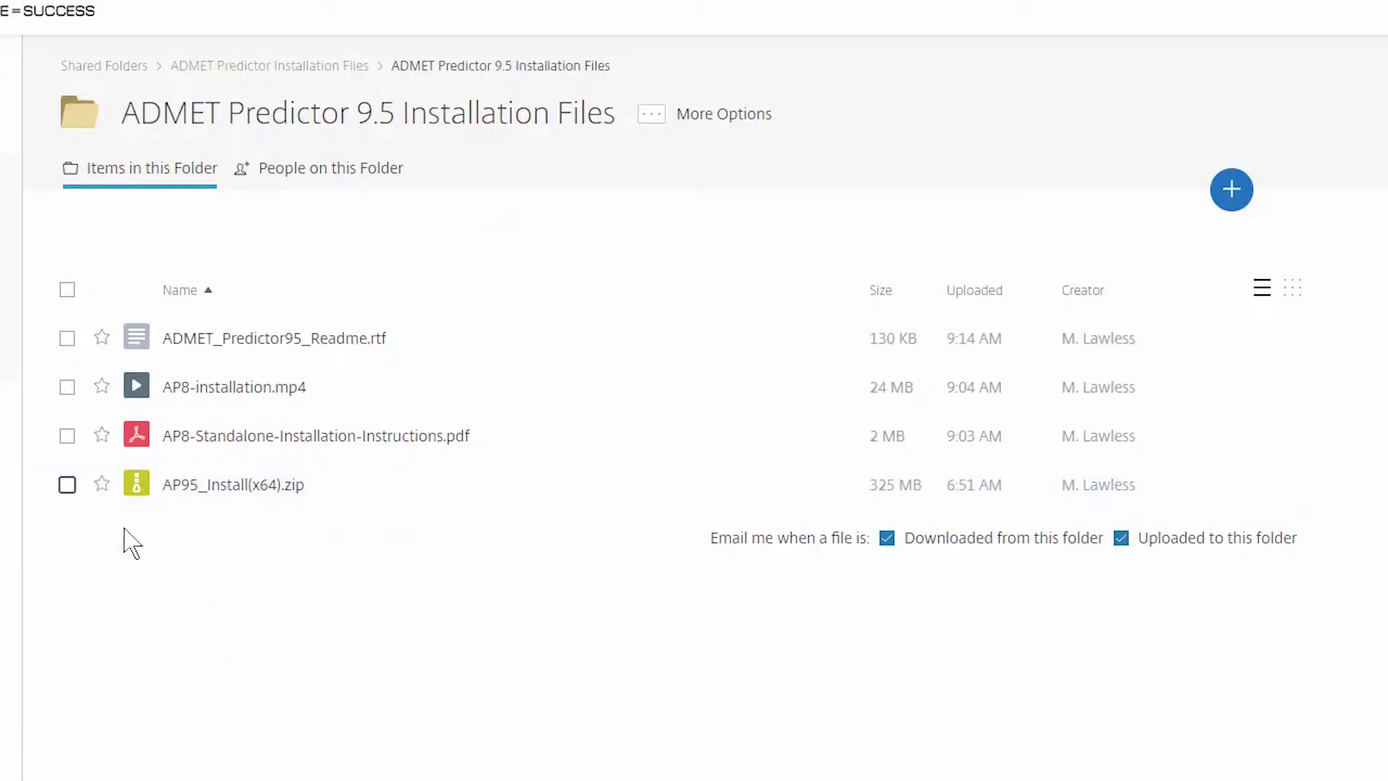
click(67, 486)
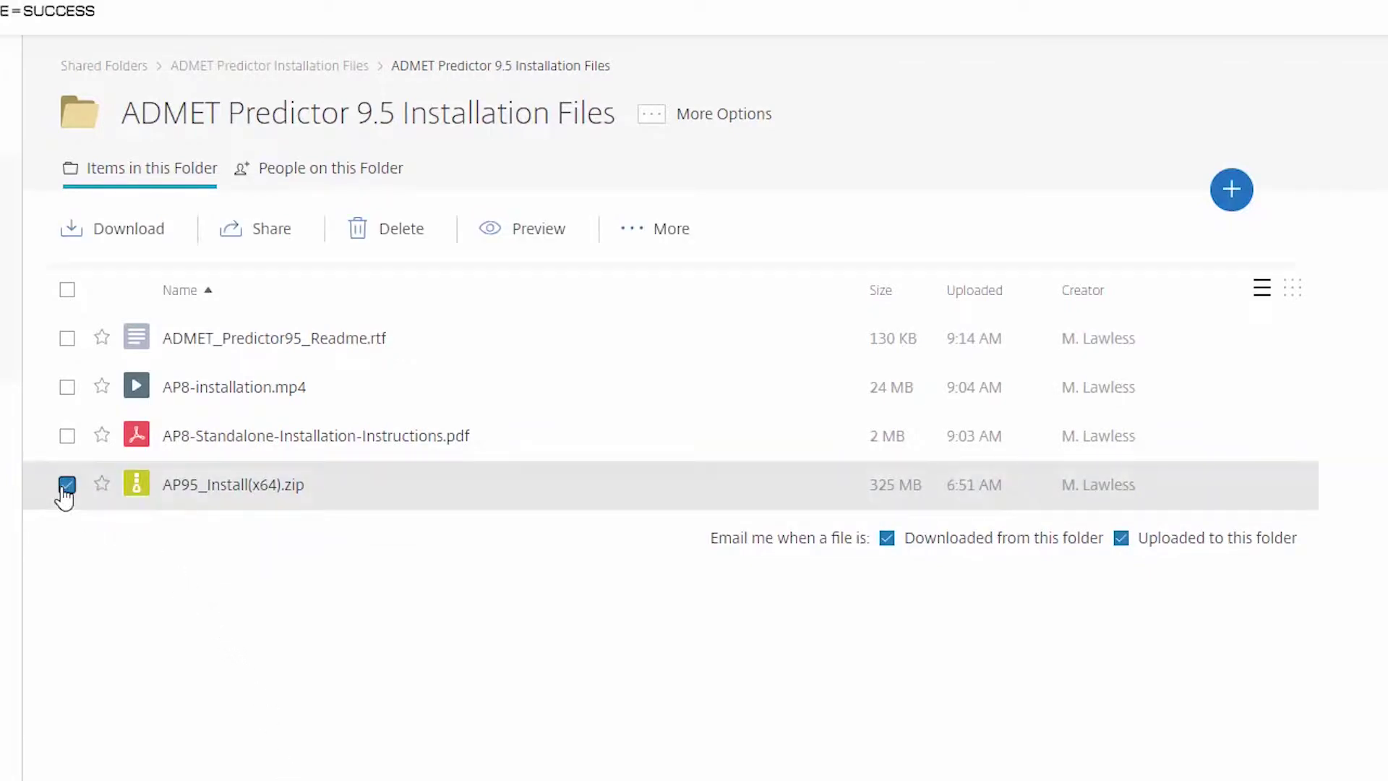
click(146, 241)
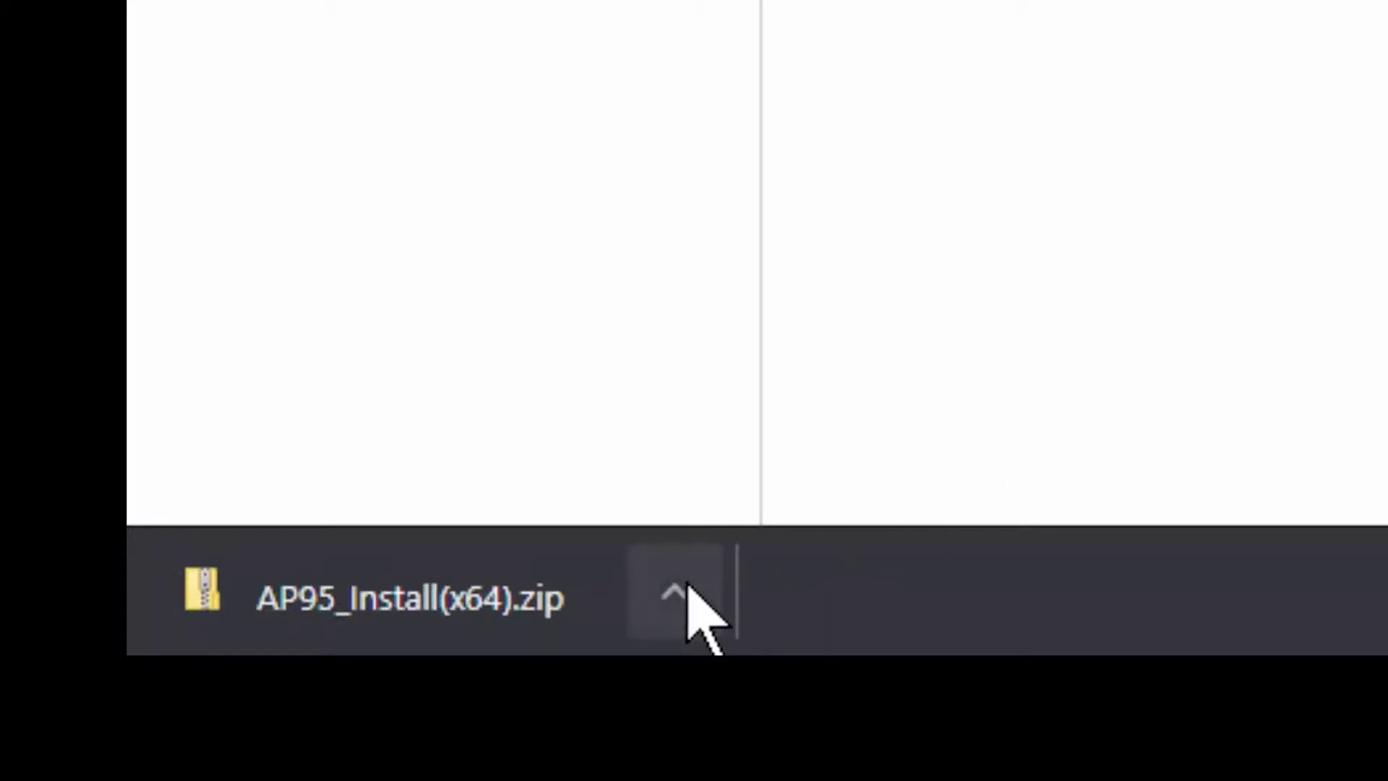
click(665, 592)
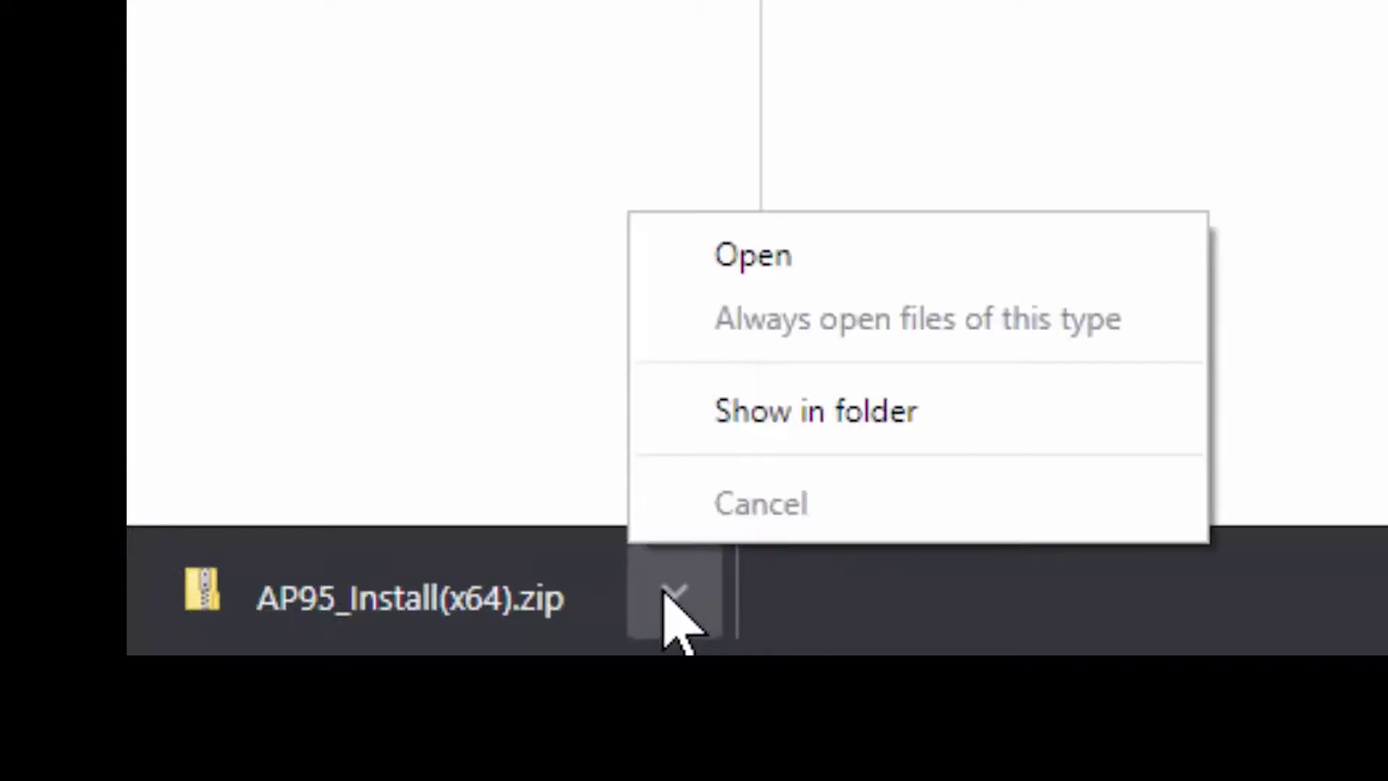
click(730, 427)
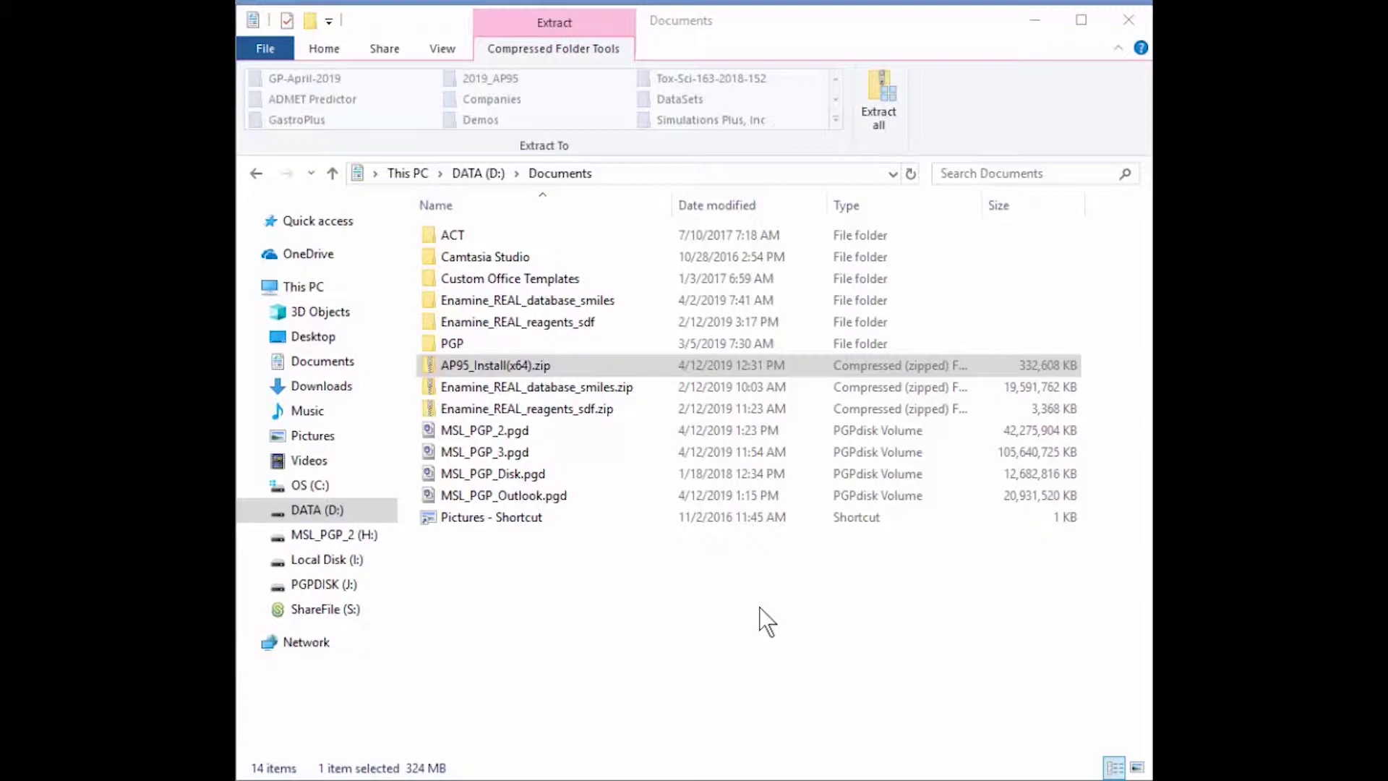
Extract AP95_Install(x64).zip into D:\Documents\AP95_Install(x64) and launch its setup.exe
click(562, 174)
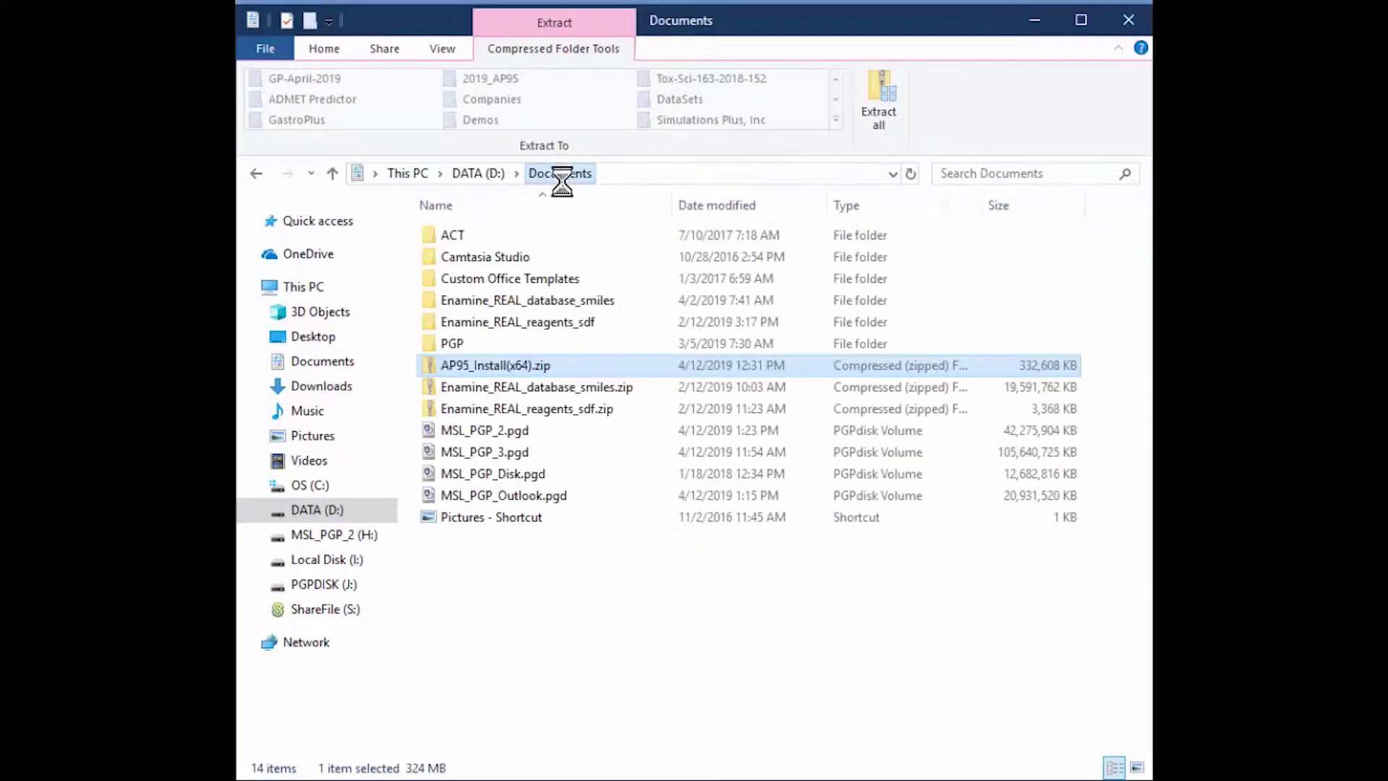
right_click(502, 367)
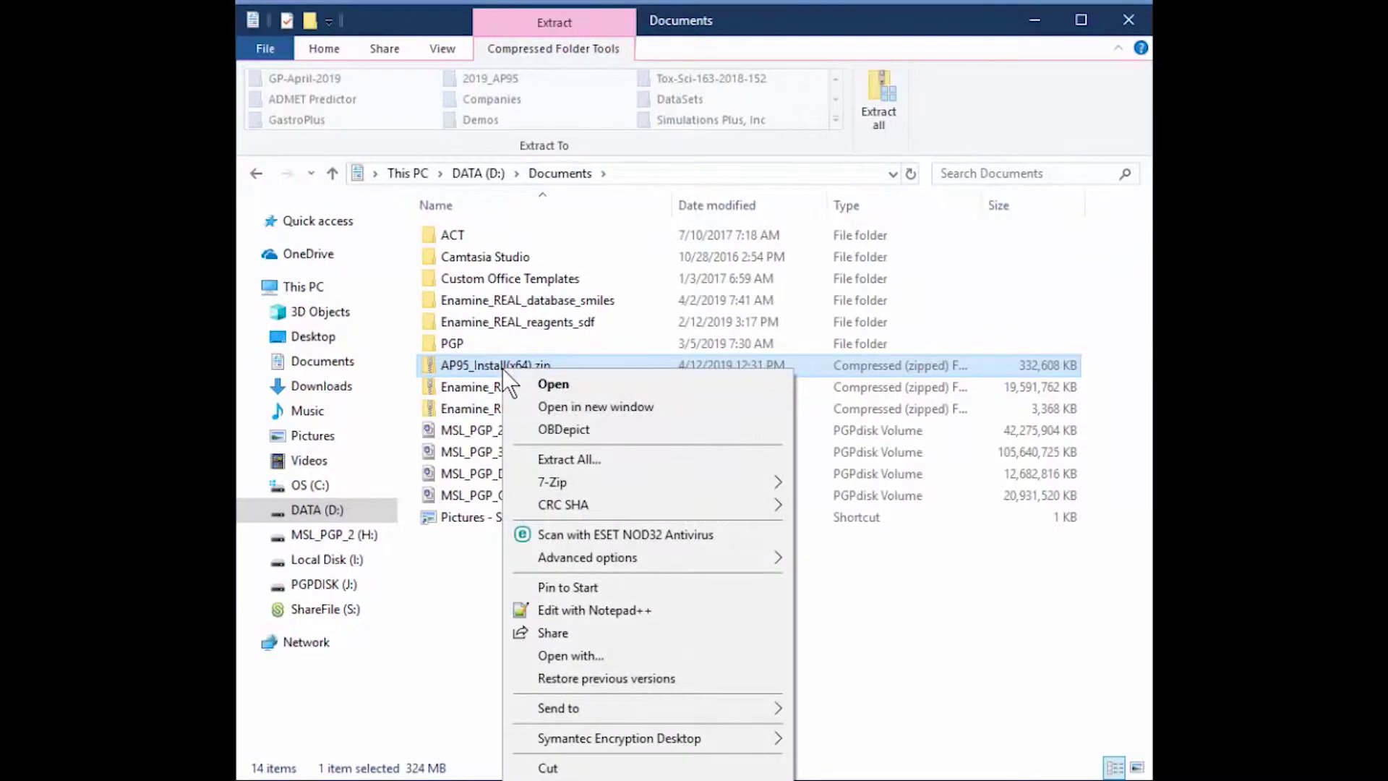
click(562, 462)
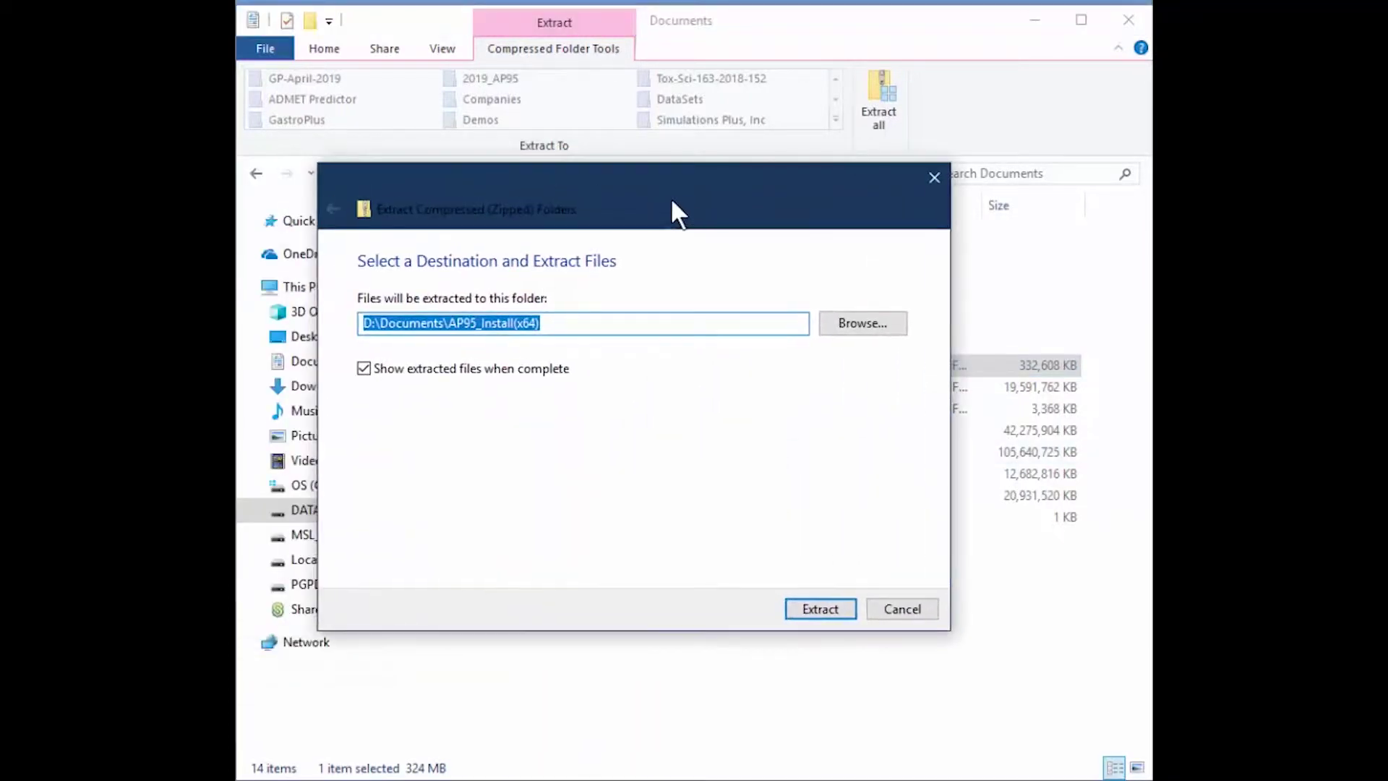
drag(670, 197, 705, 201)
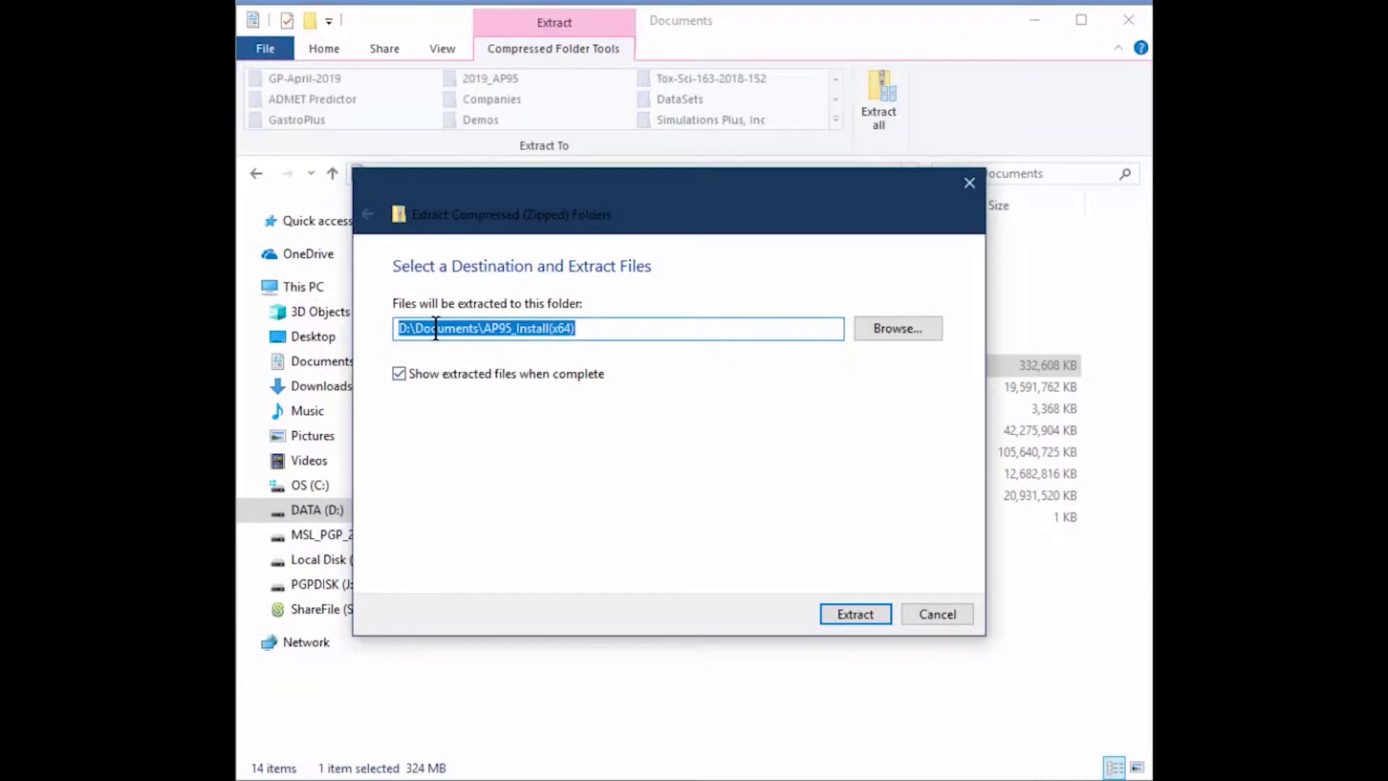
click(856, 615)
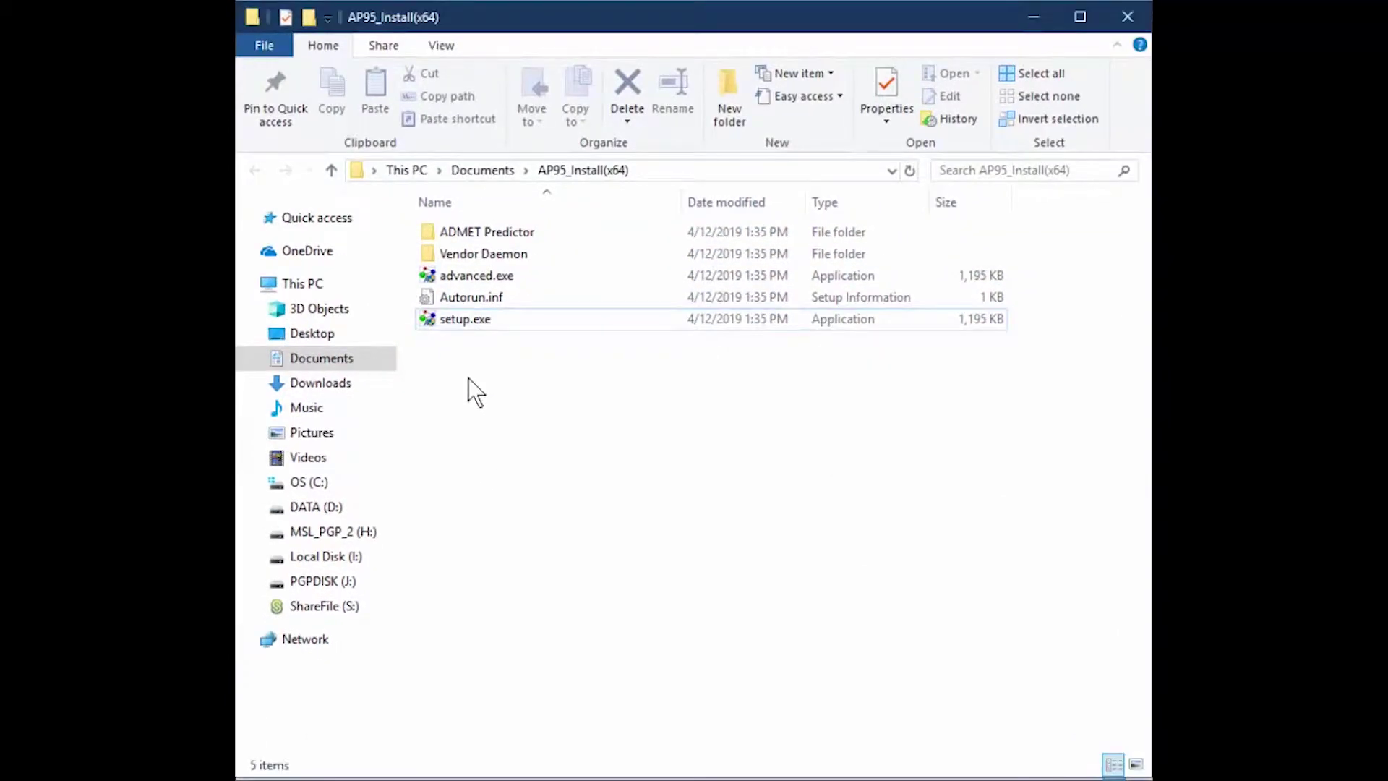
double_click(462, 321)
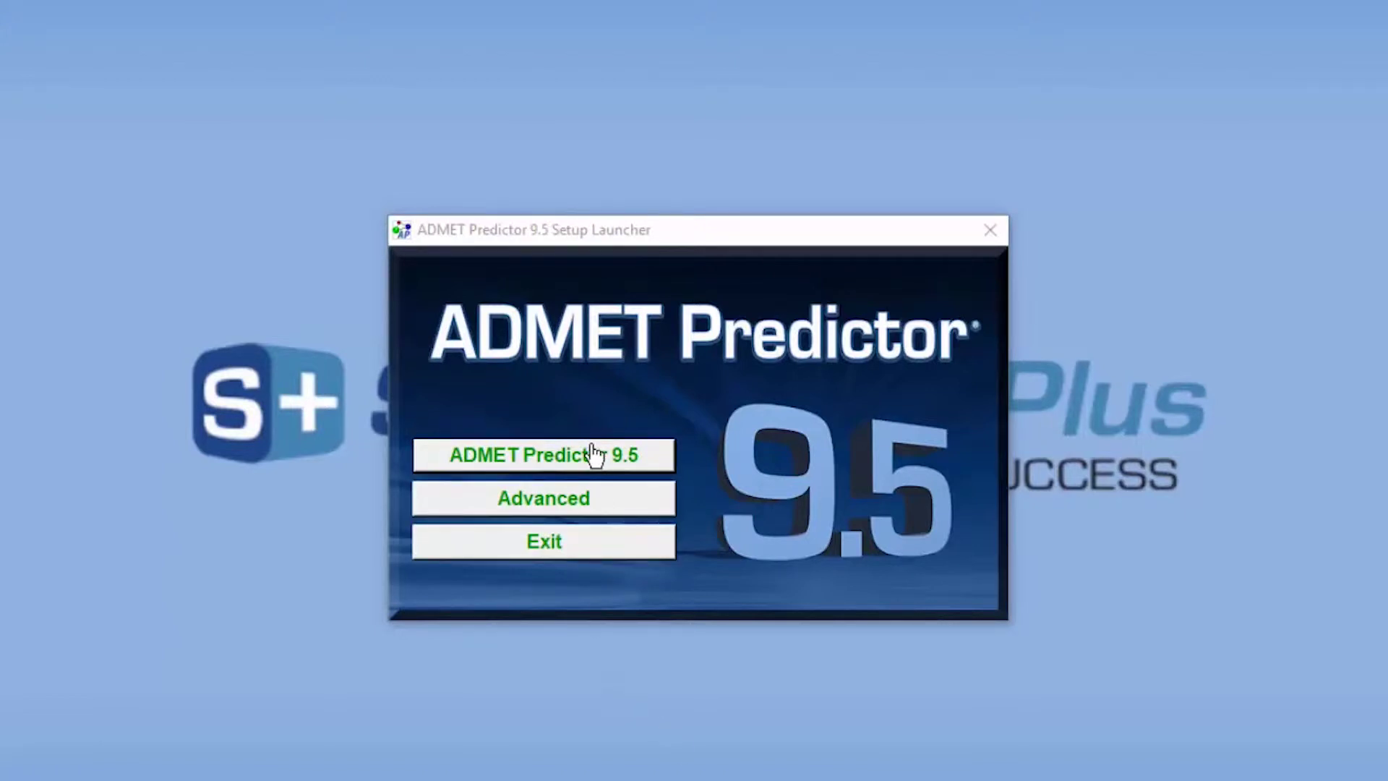
Start the ADMET Predictor 9.5 install, accept the license agreement, and pick the Standalone setup type
click(573, 463)
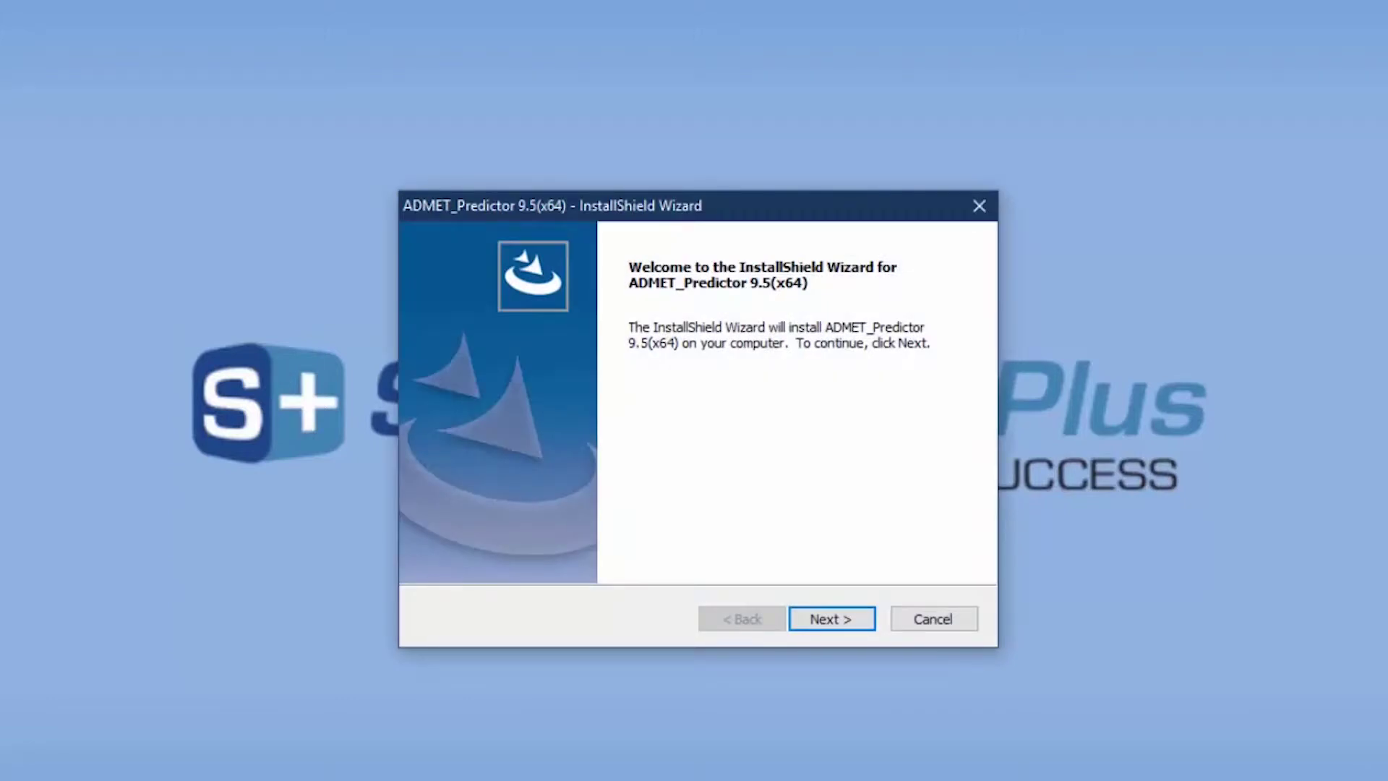
click(815, 615)
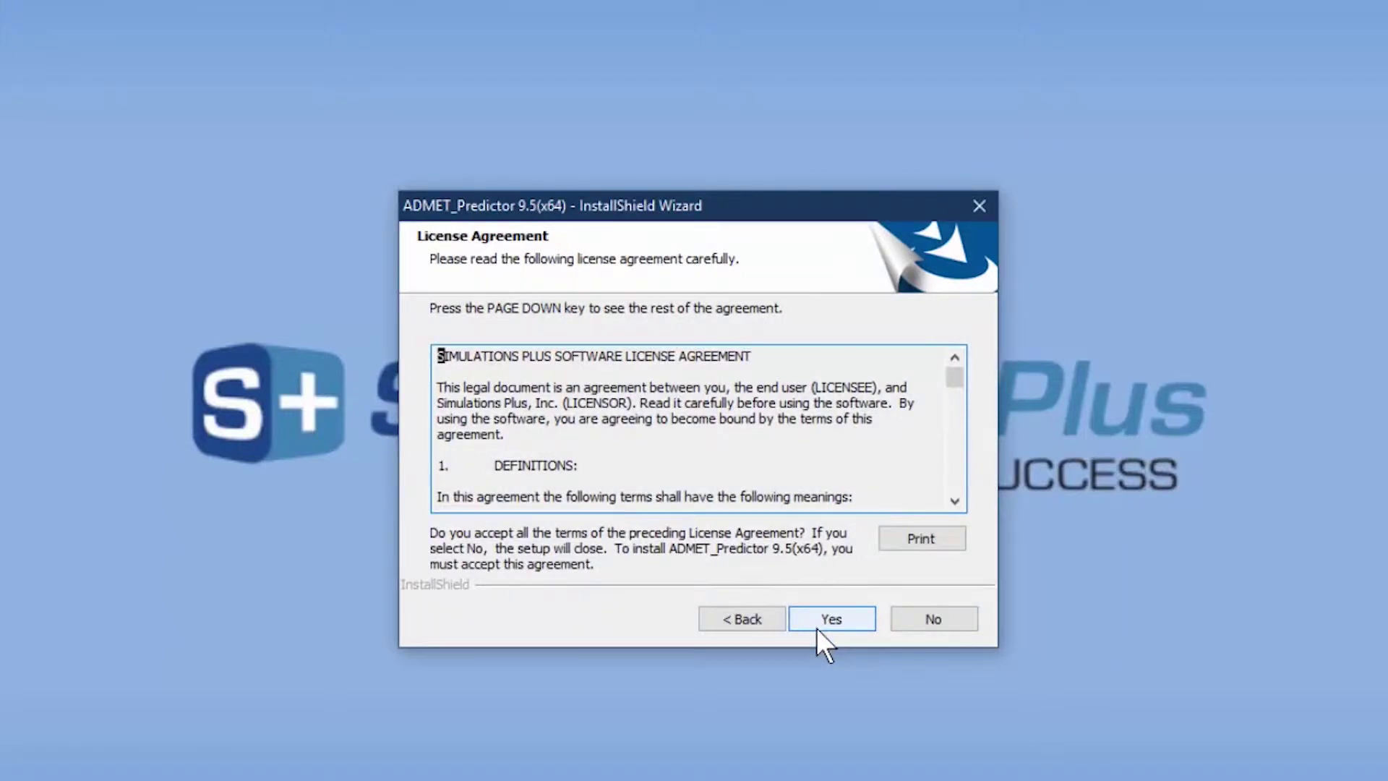
click(811, 627)
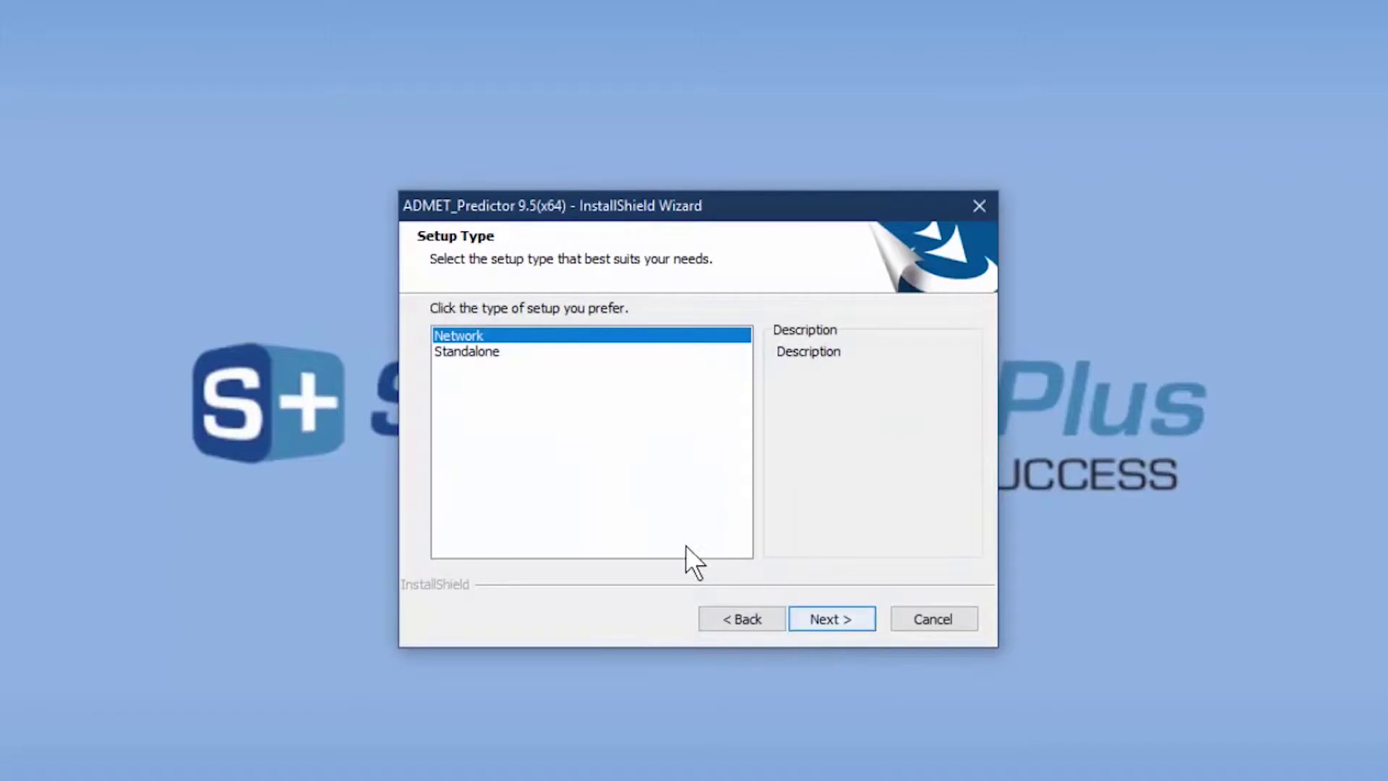
click(486, 352)
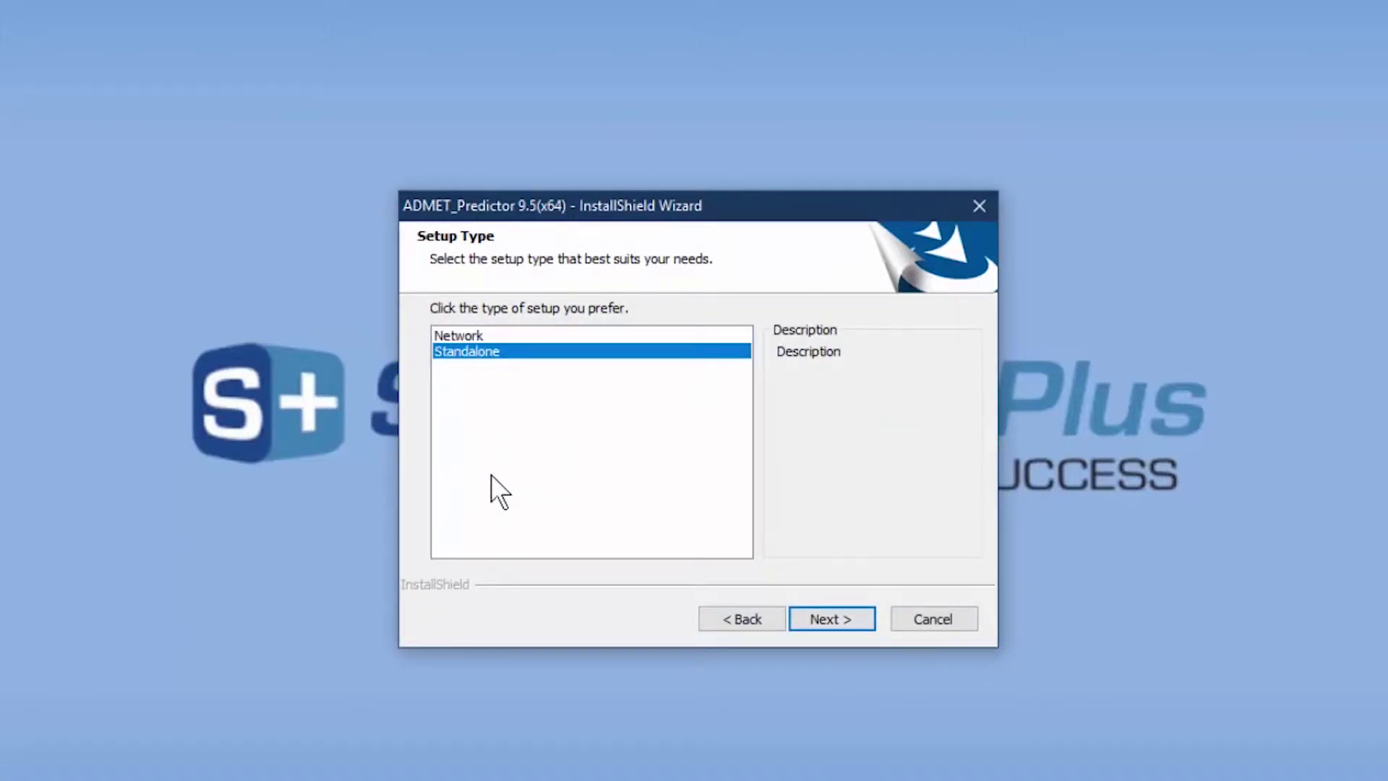
click(849, 621)
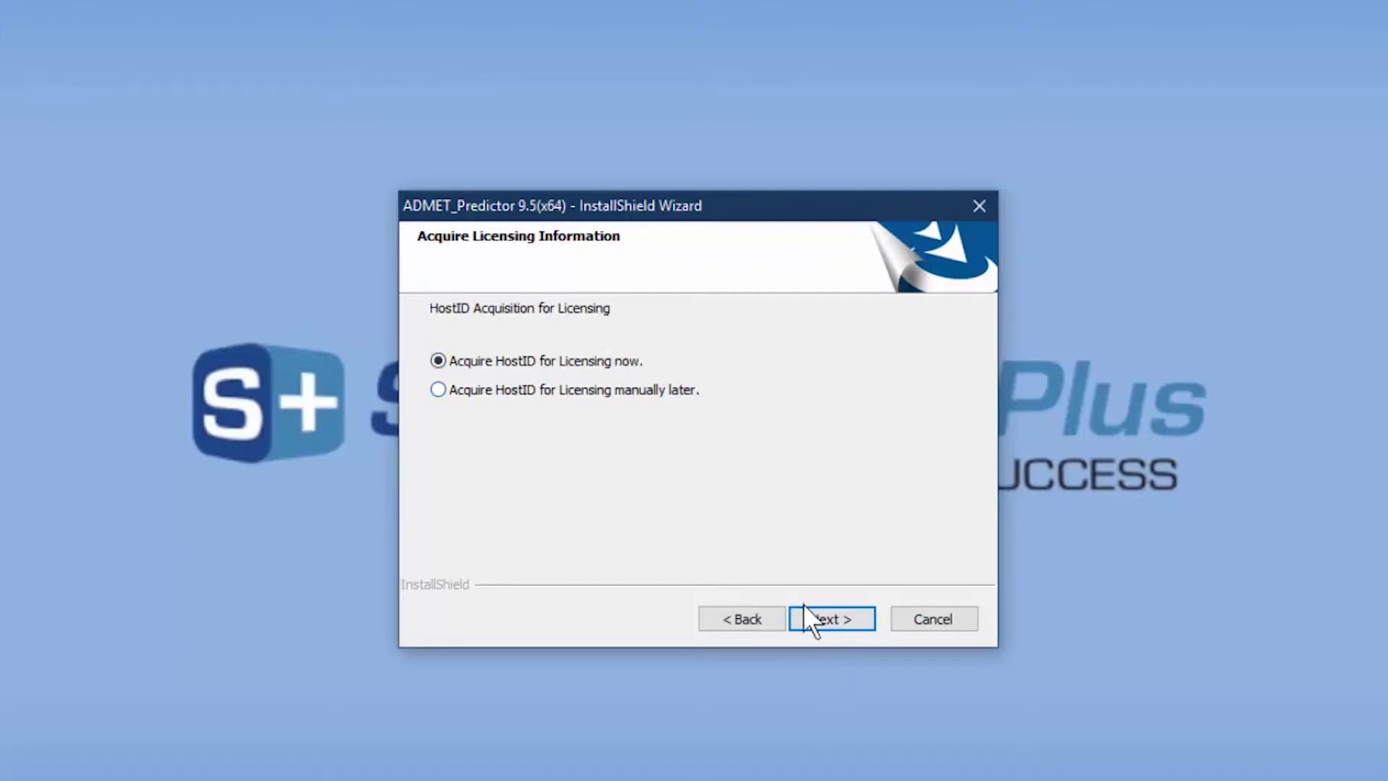
Acquire the HostID for licensing now and choose to install the Flexera License Server
click(849, 626)
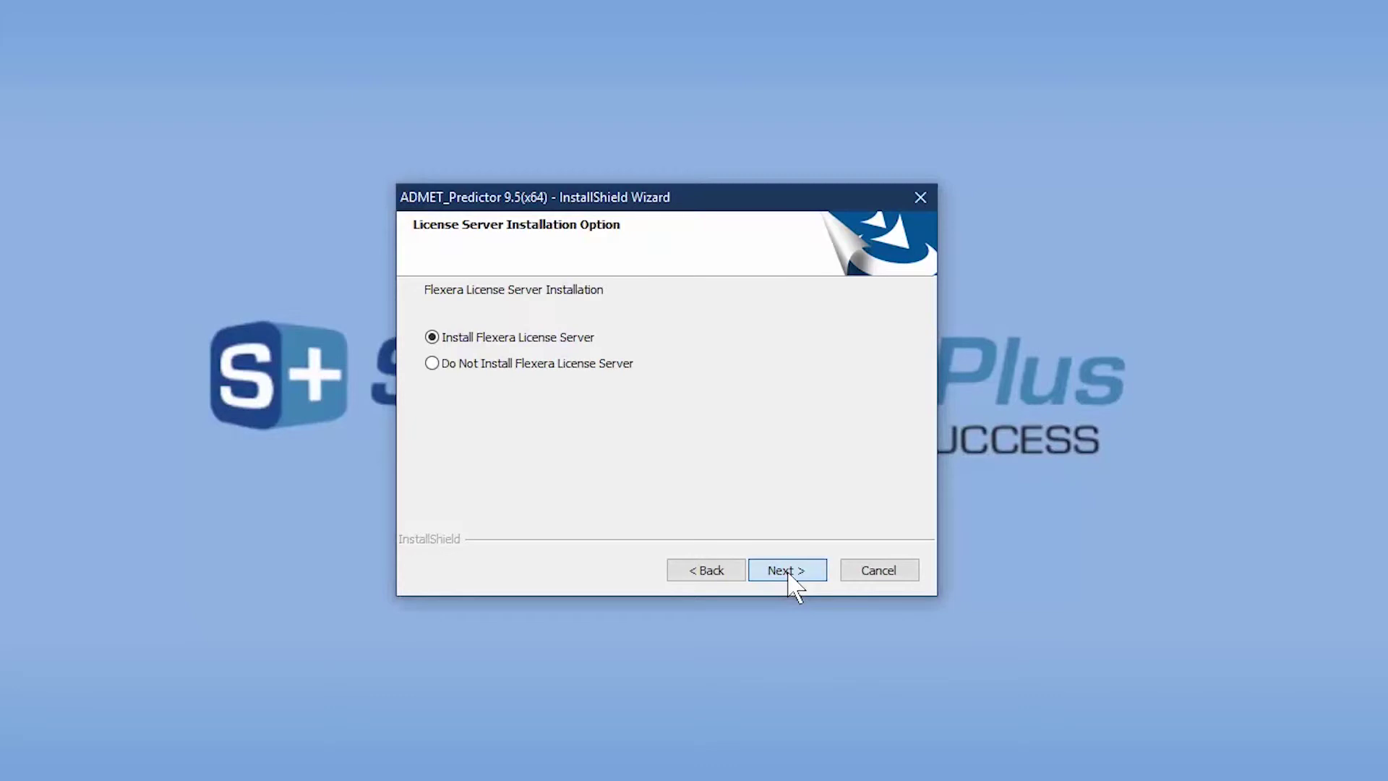
click(789, 574)
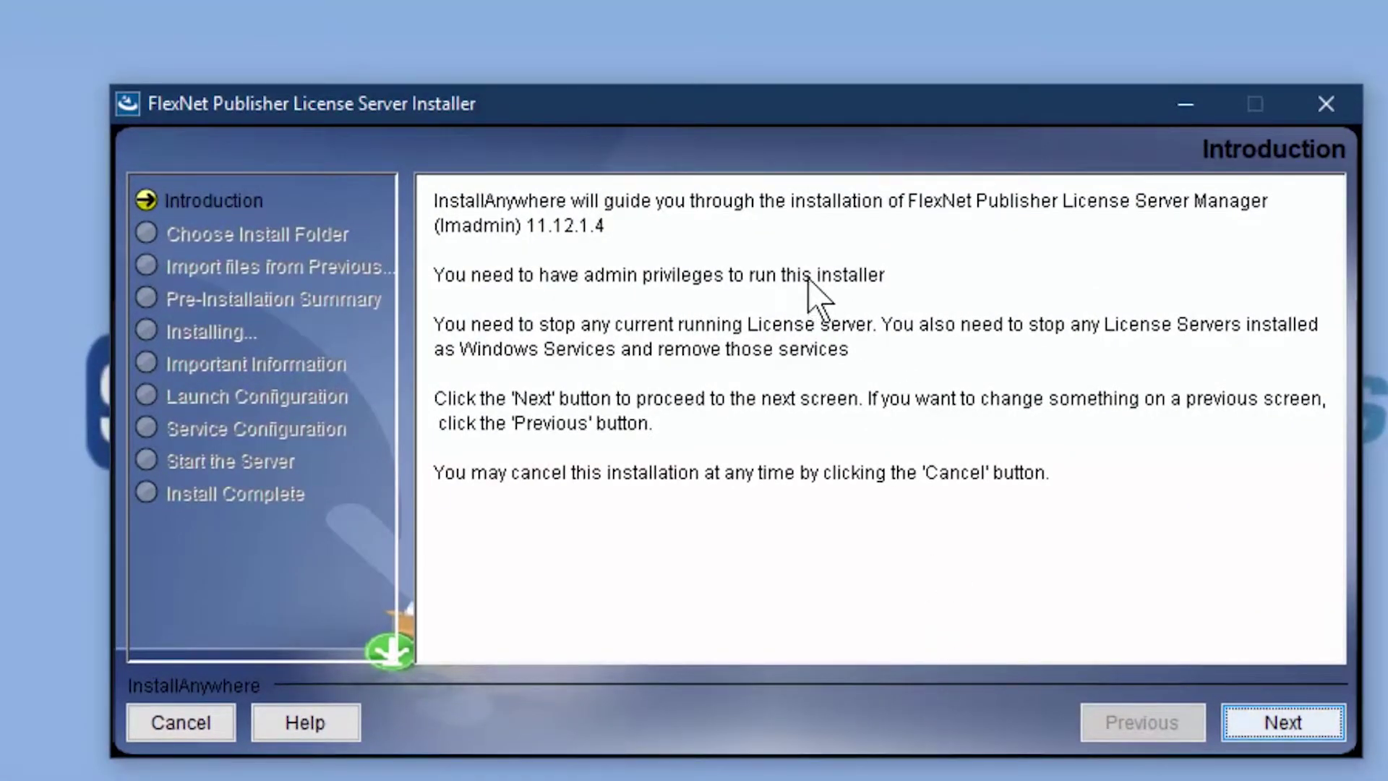
Install the License Server Manager to the default Program Files (x86) folder without importing previous files
click(1273, 725)
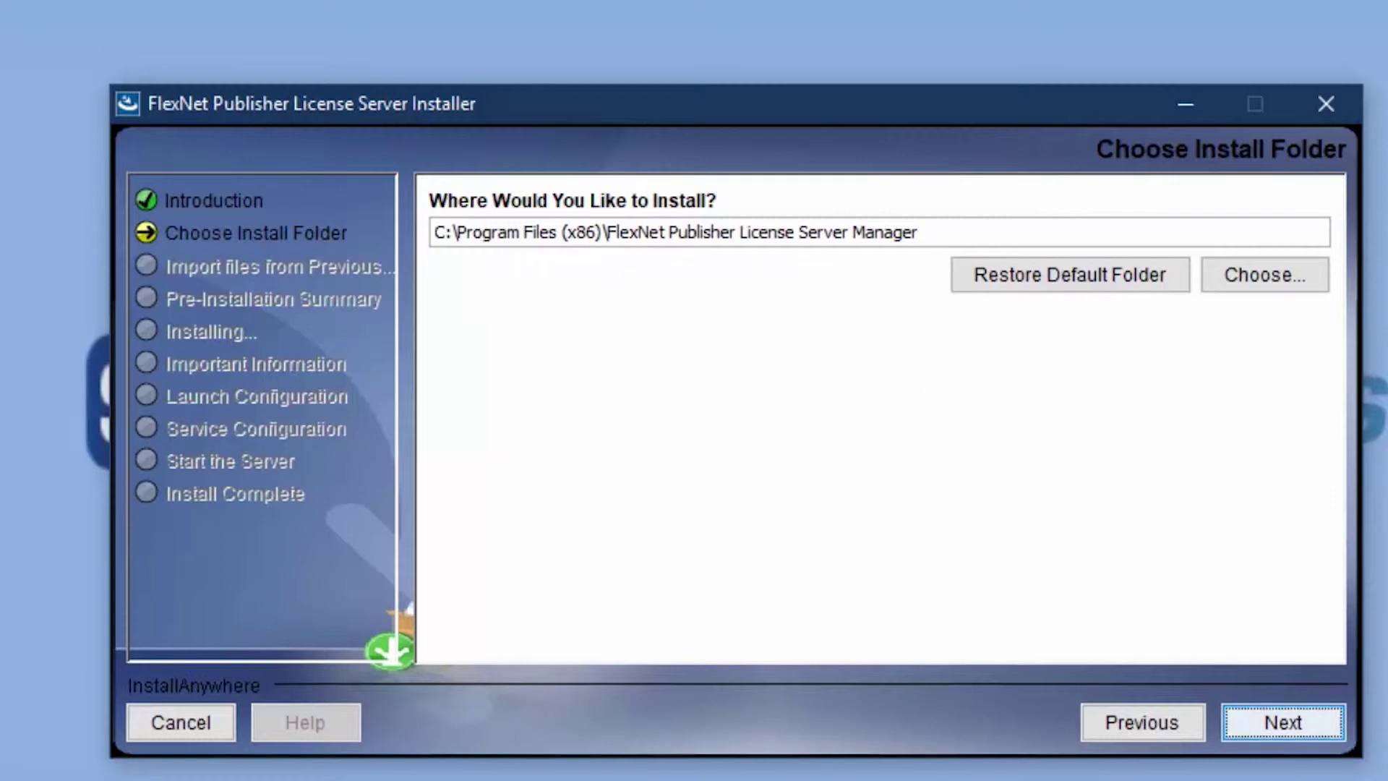
click(1312, 720)
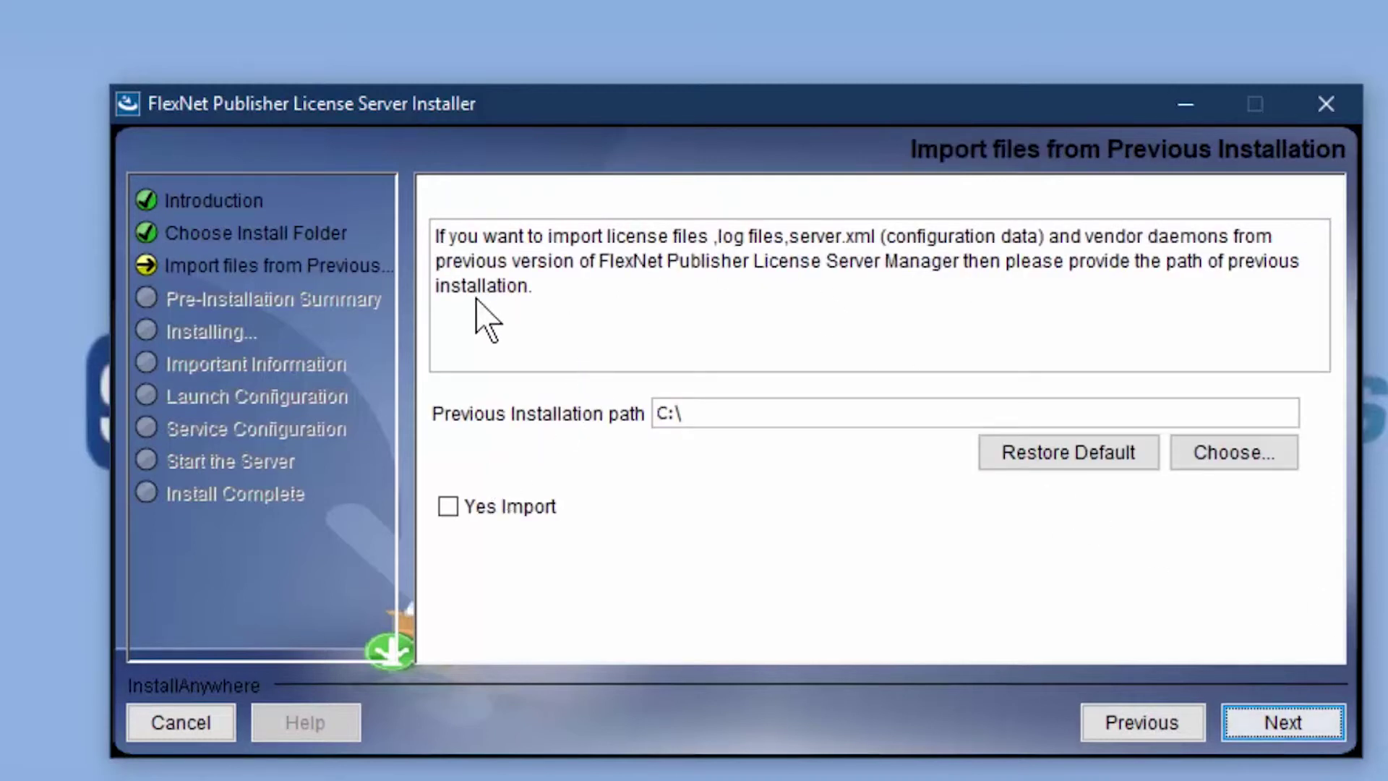
click(1336, 745)
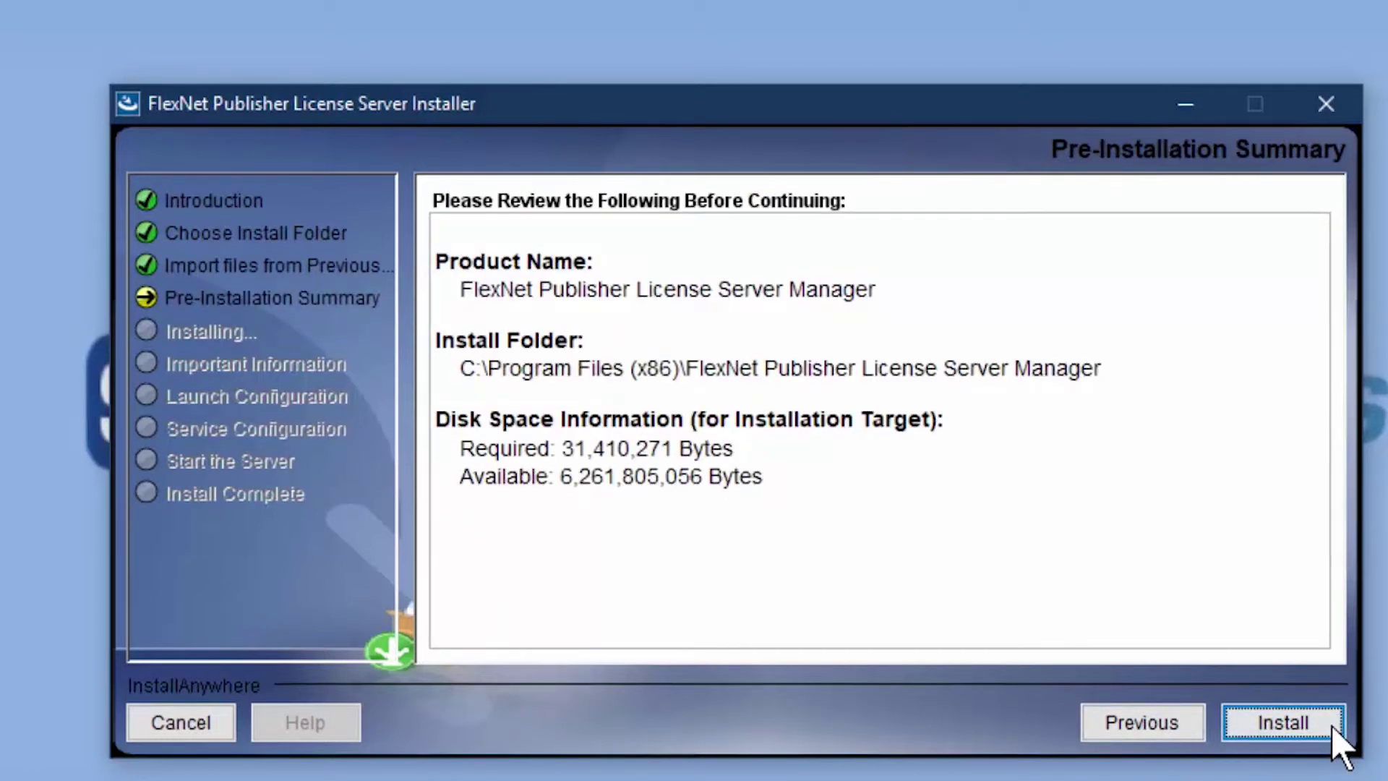
click(1334, 727)
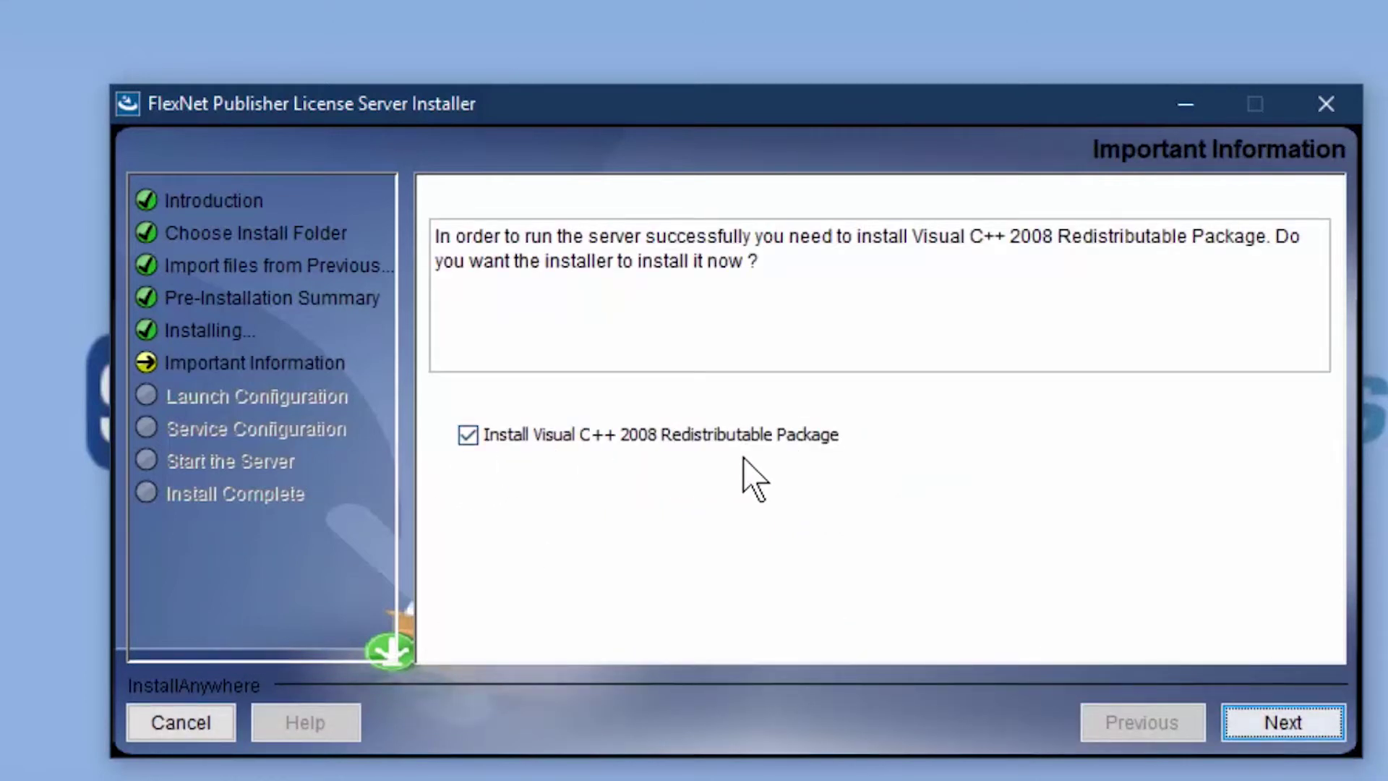
Add the Visual C++ 2008 package, keep HTTP port 8090 and lmadmin service defaults, and start the server
click(1269, 723)
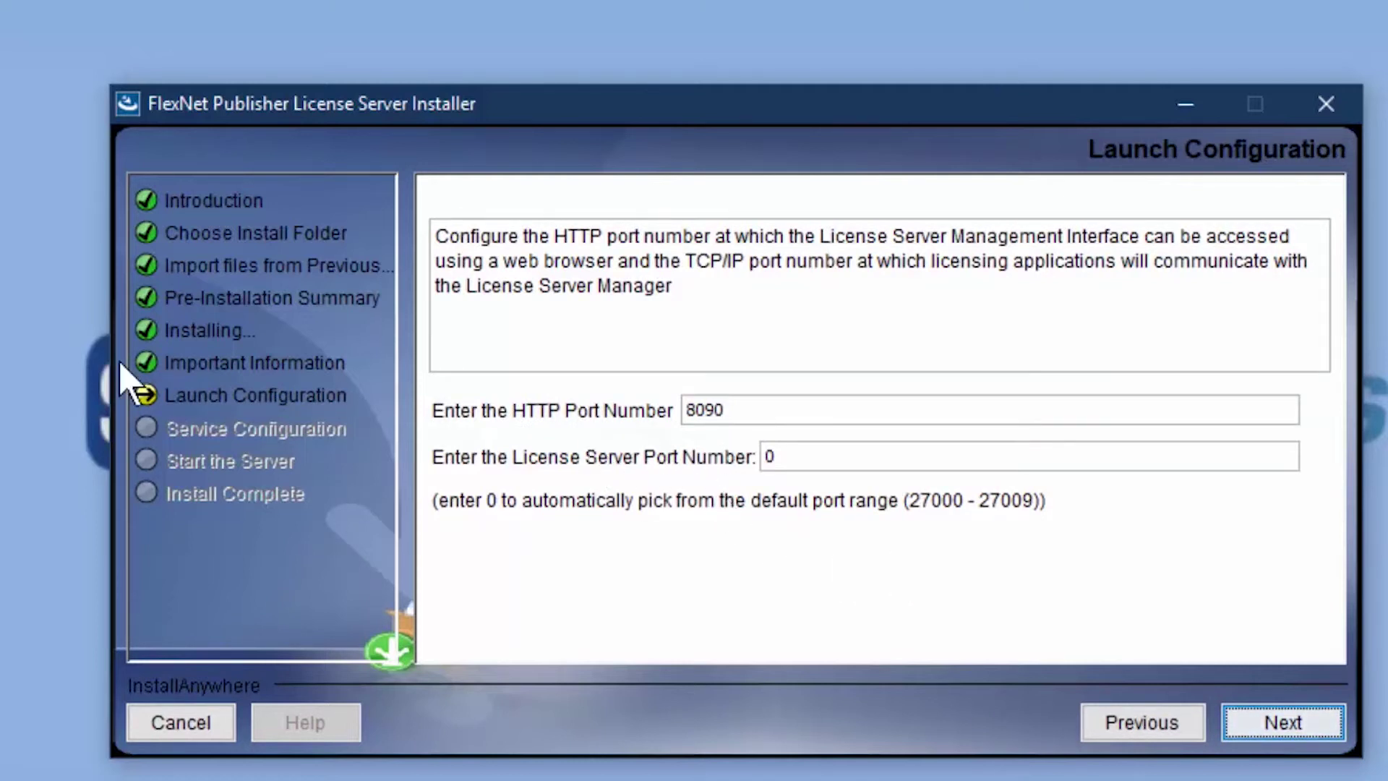
click(1236, 716)
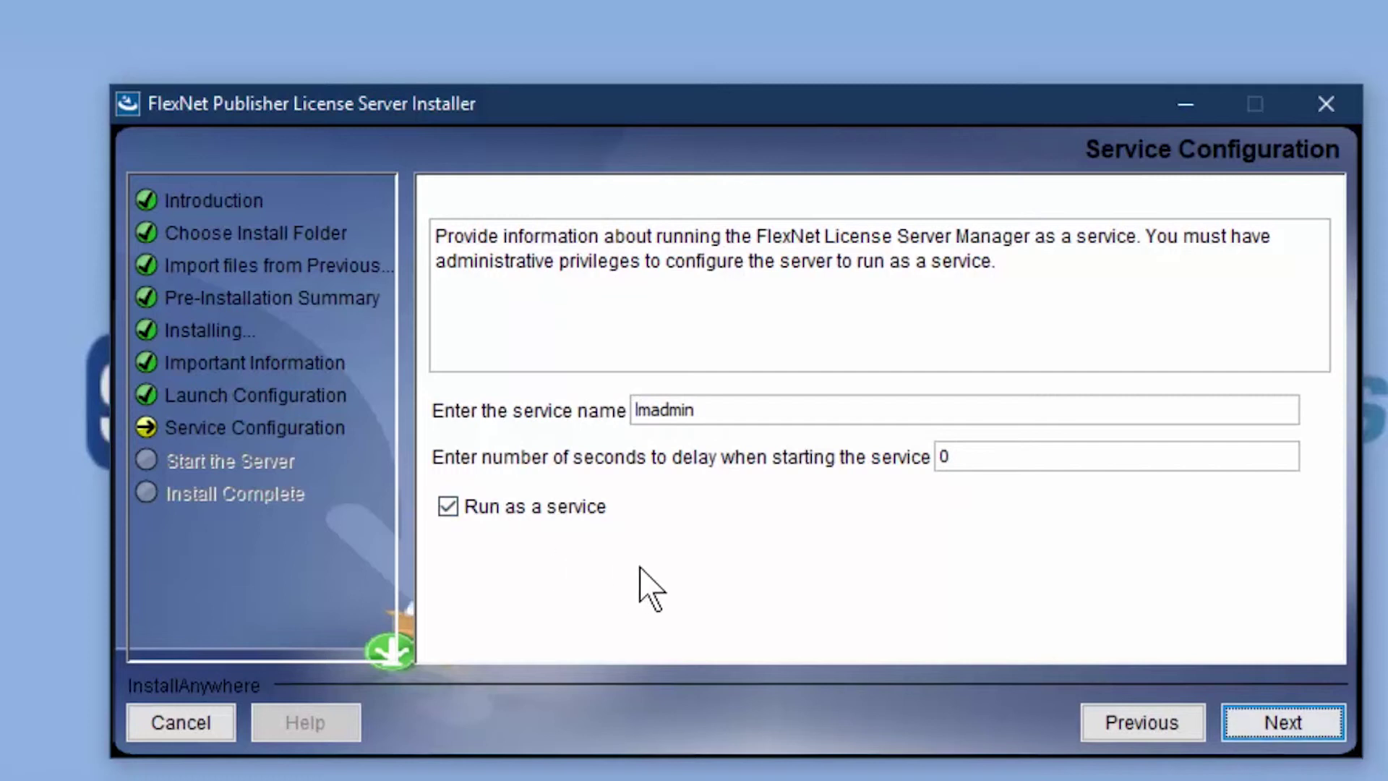
click(1238, 731)
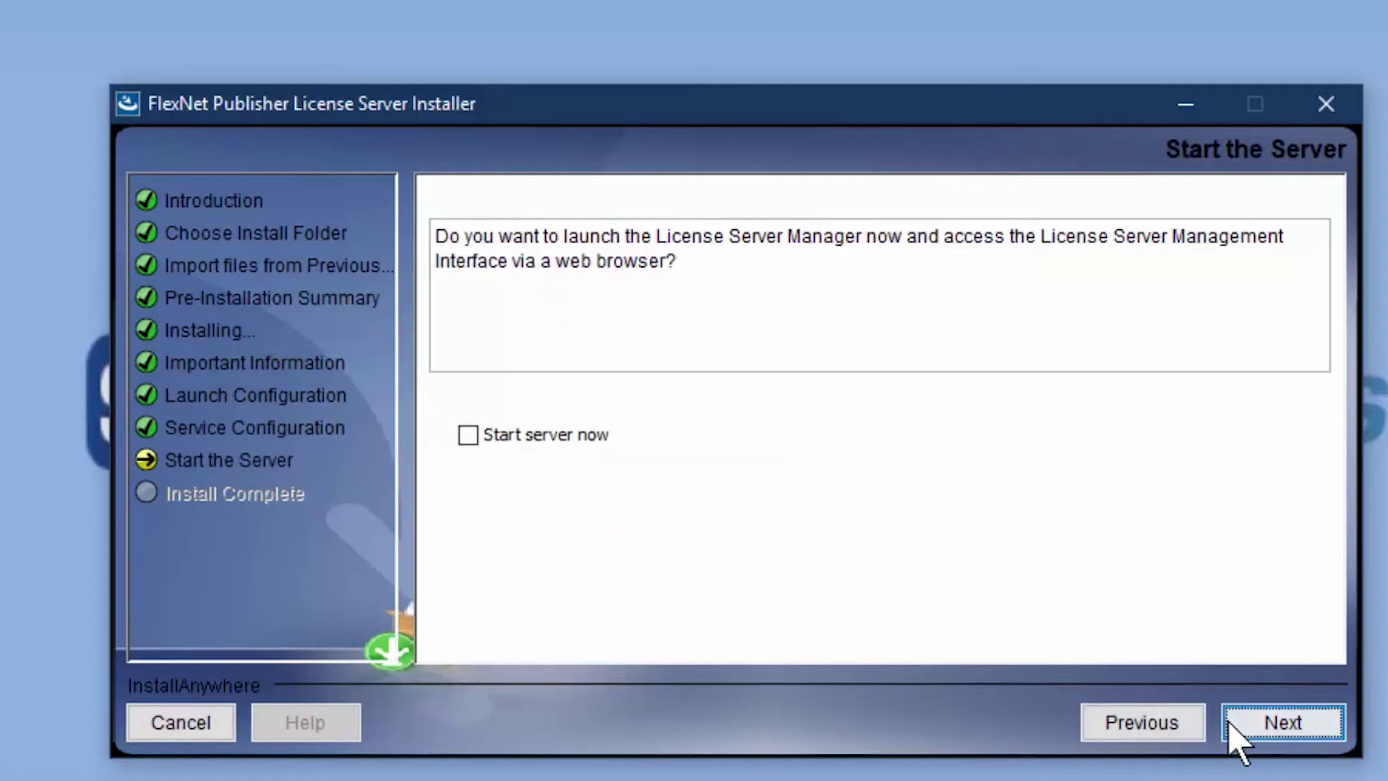
click(475, 442)
click(1249, 733)
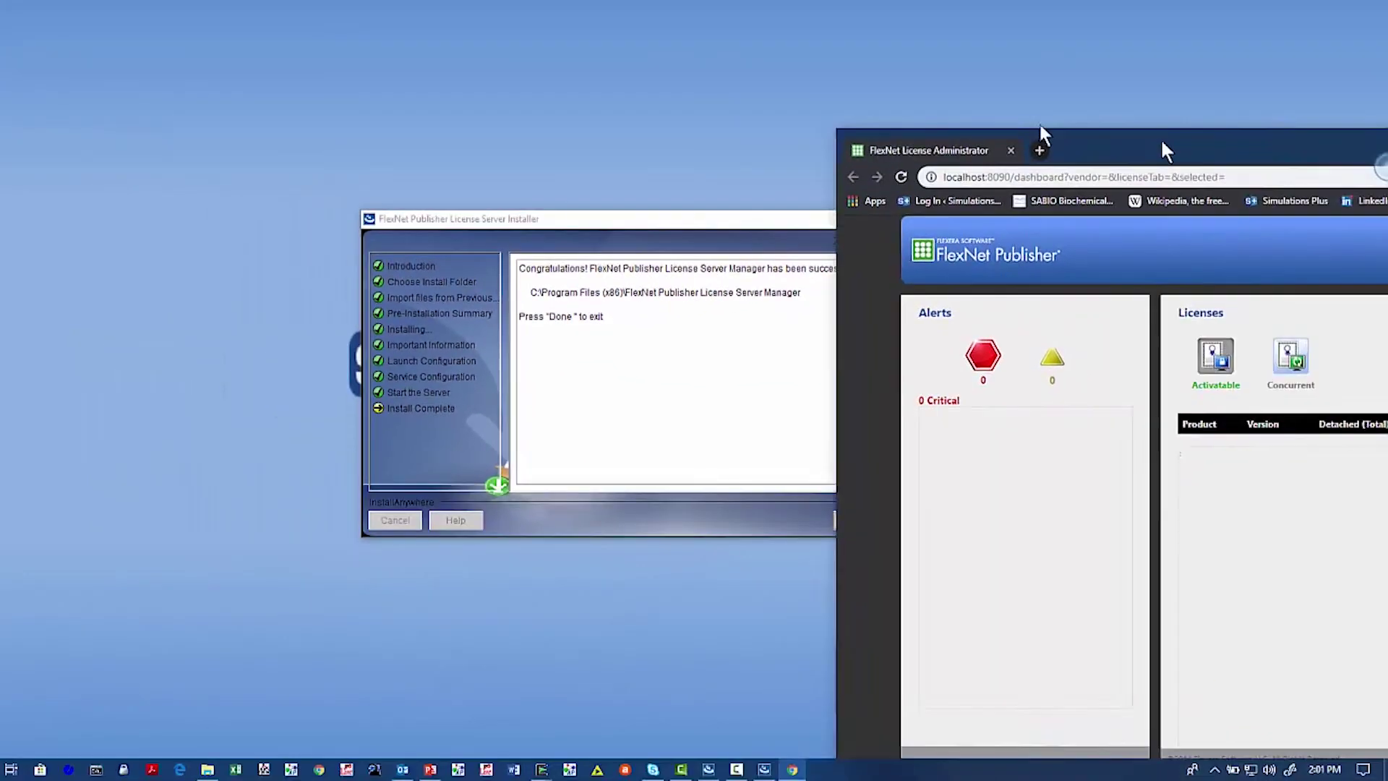
Close the FlexNet License Administrator web dashboard and dismiss the finished FlexNet installer with Done
drag(1039, 121, 557, 49)
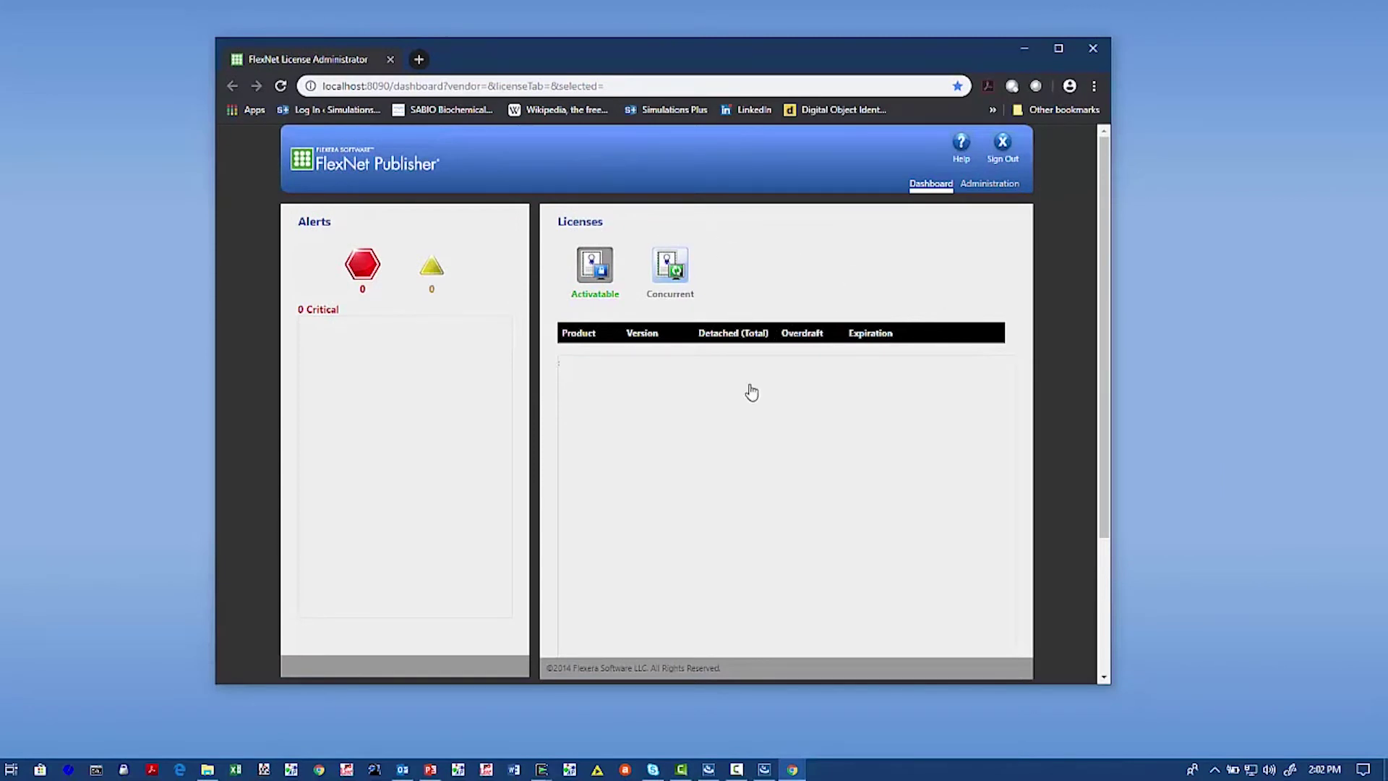
click(1092, 49)
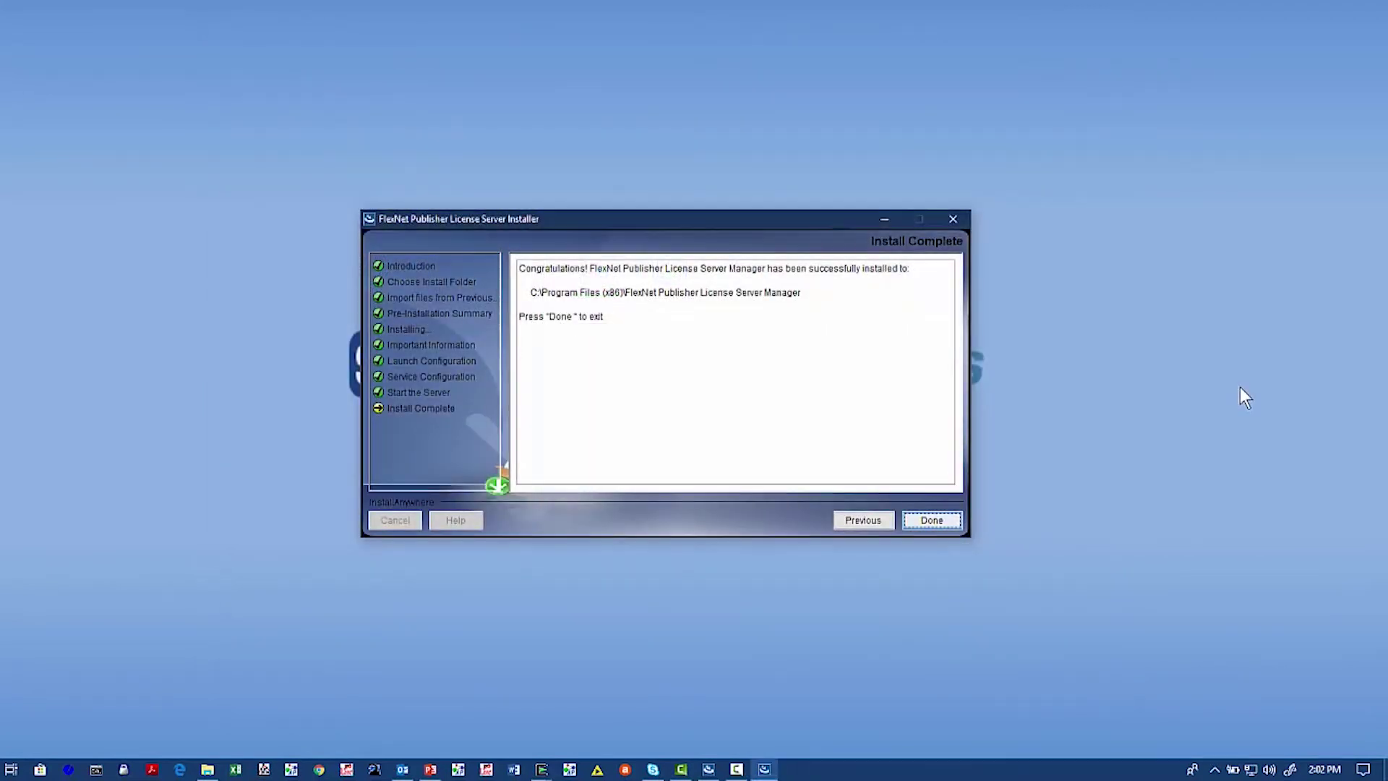
click(939, 522)
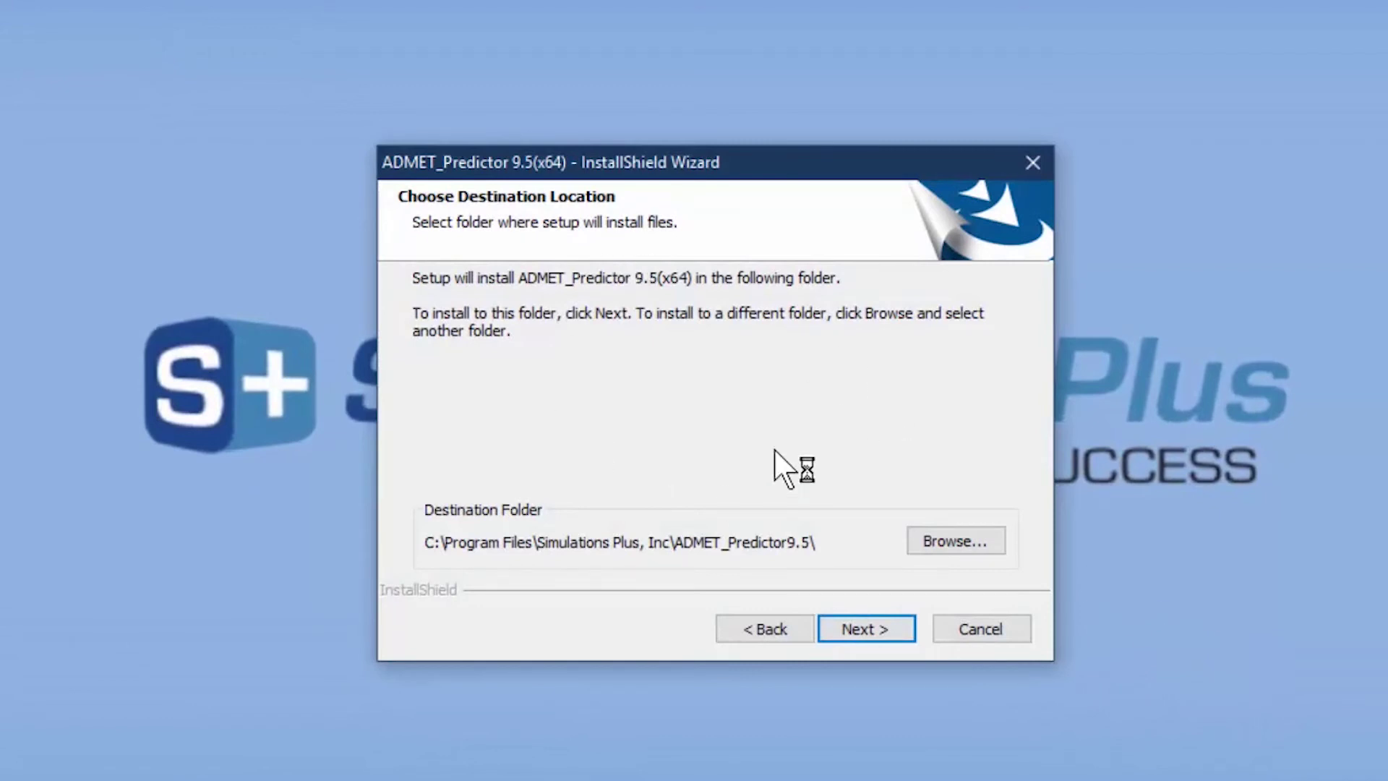
Install ADMET Predictor 9.5 into the default C:\Program Files\Simulations Plus, Inc\ADMET_Predictor9.5 folder
click(829, 625)
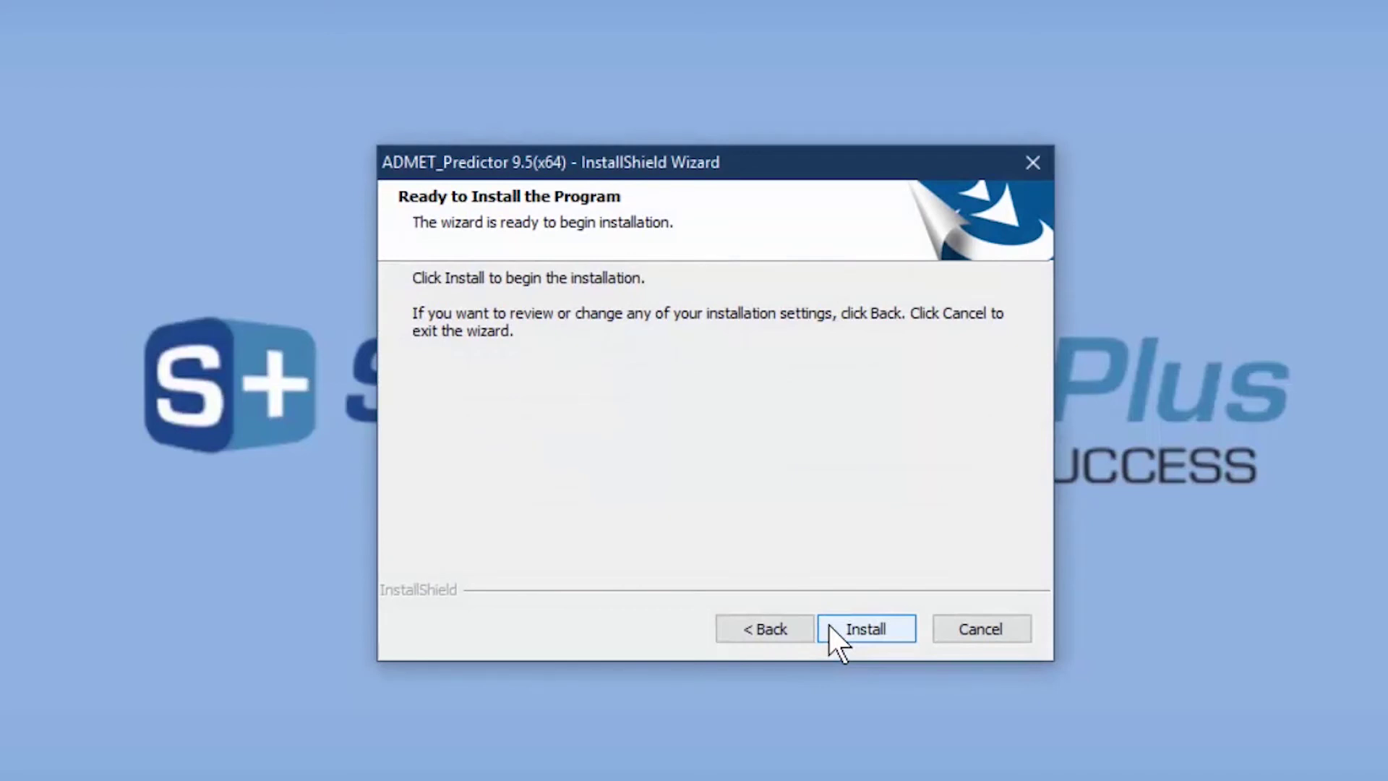
click(830, 627)
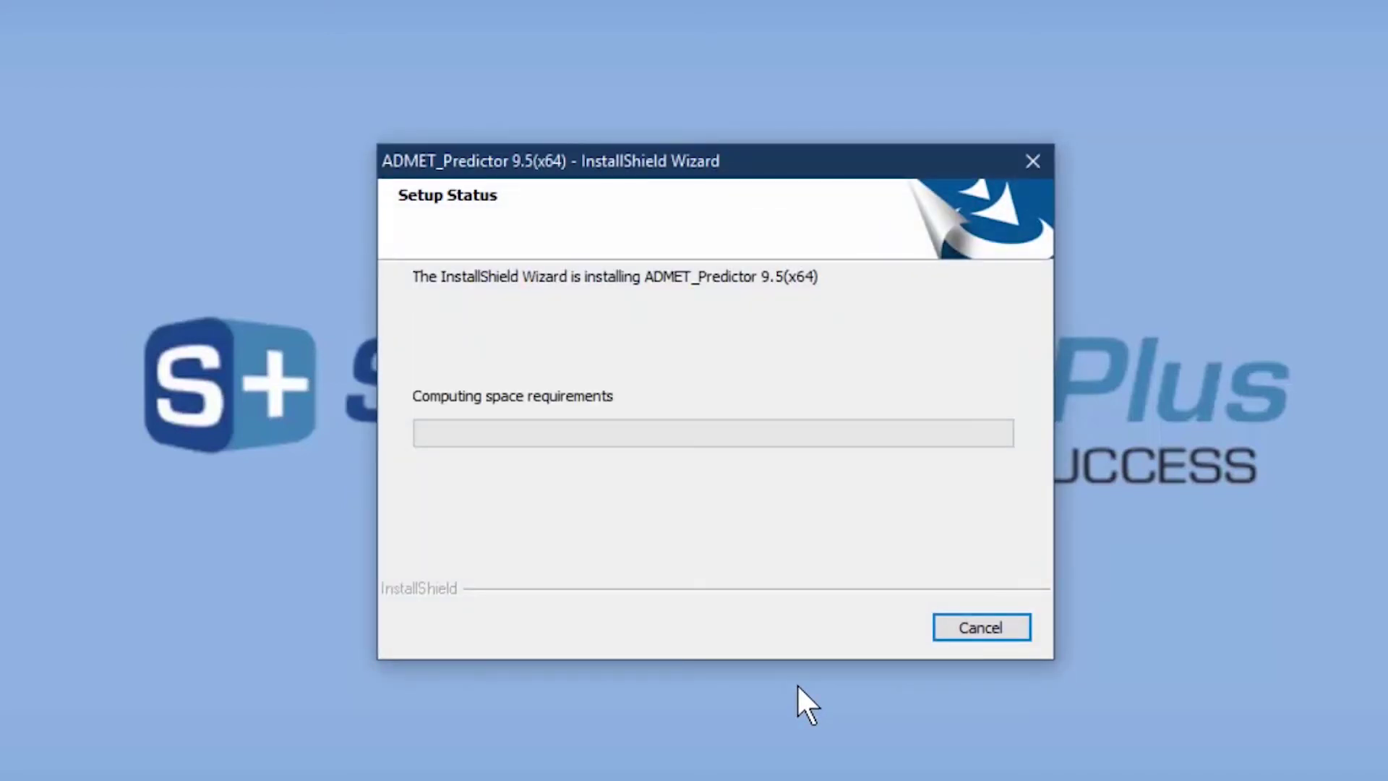